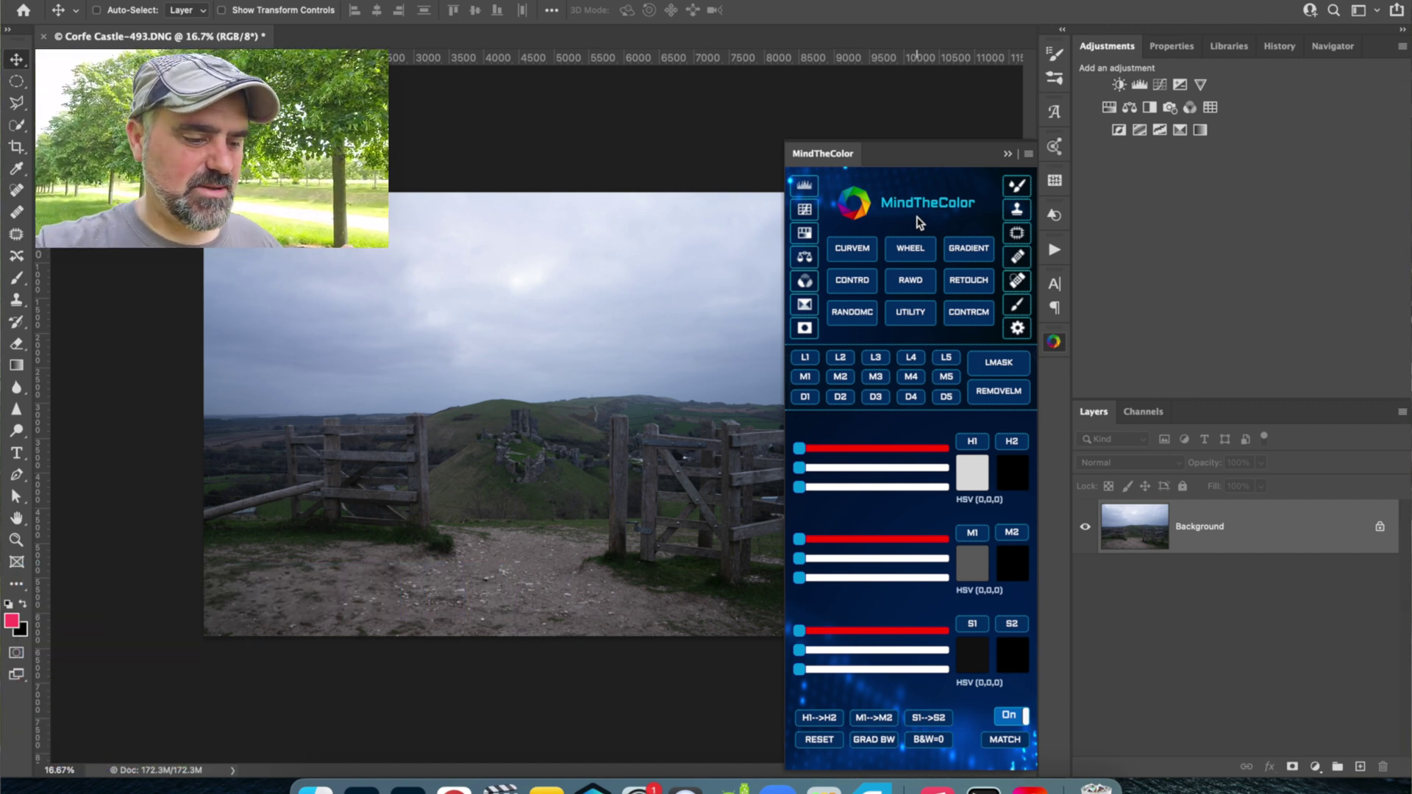
Step: Look through the MindTheColor wheel, gradient, contrast, Camera Raw and random color modules, ending on color matching with curves
{"action": "left_click", "coordinate": [910, 248]}
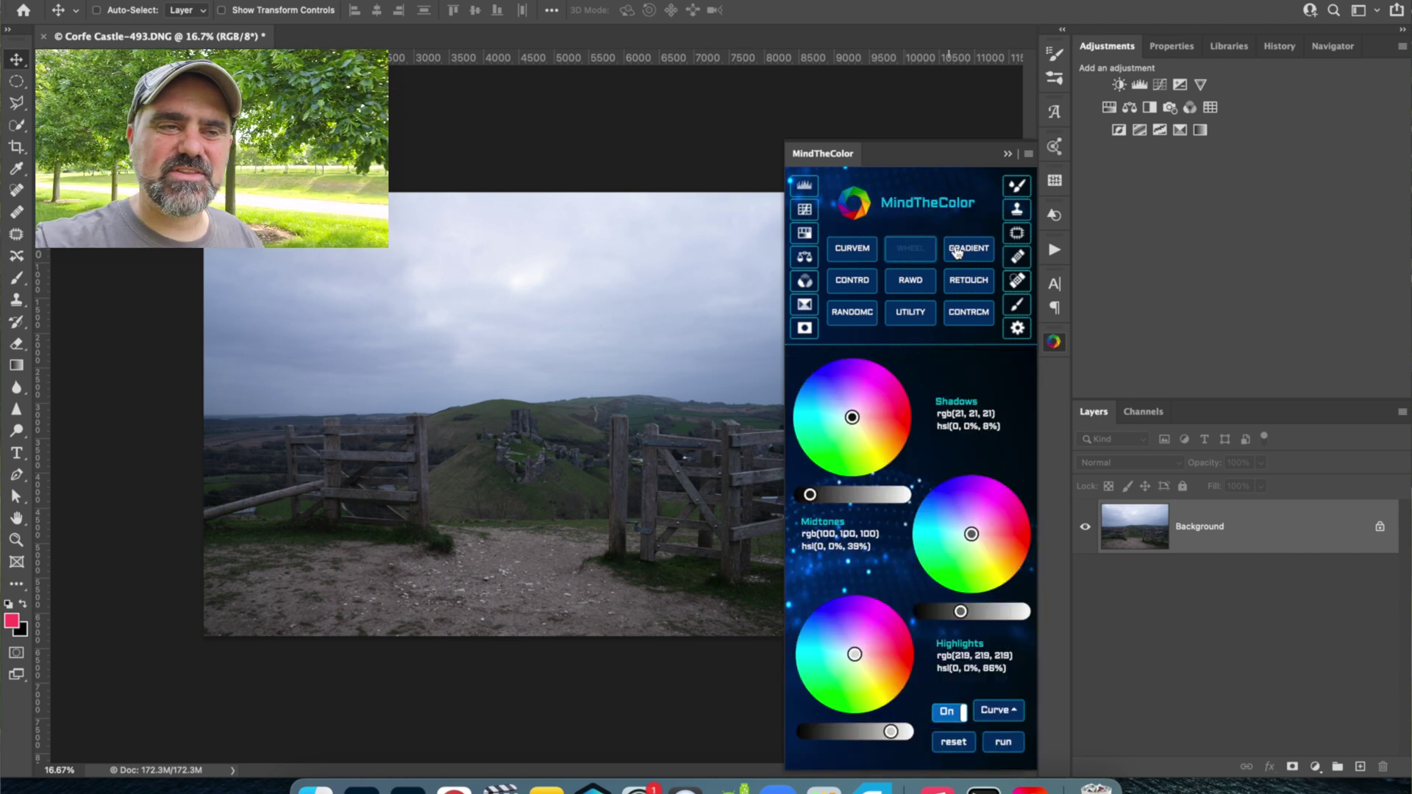
{"action": "left_click", "coordinate": [969, 248]}
{"action": "left_click", "coordinate": [872, 277]}
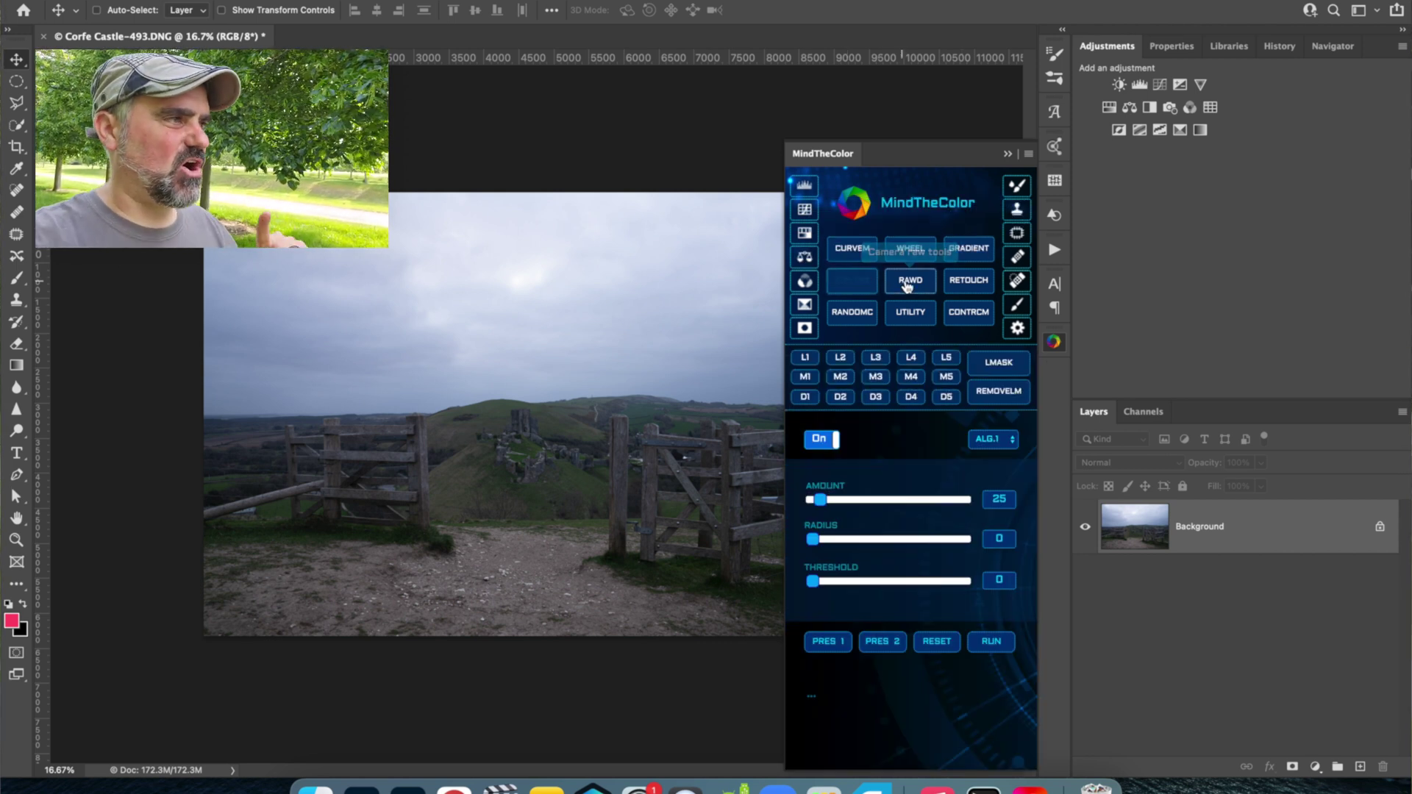
{"action": "left_click", "coordinate": [910, 282]}
{"action": "left_click", "coordinate": [852, 312]}
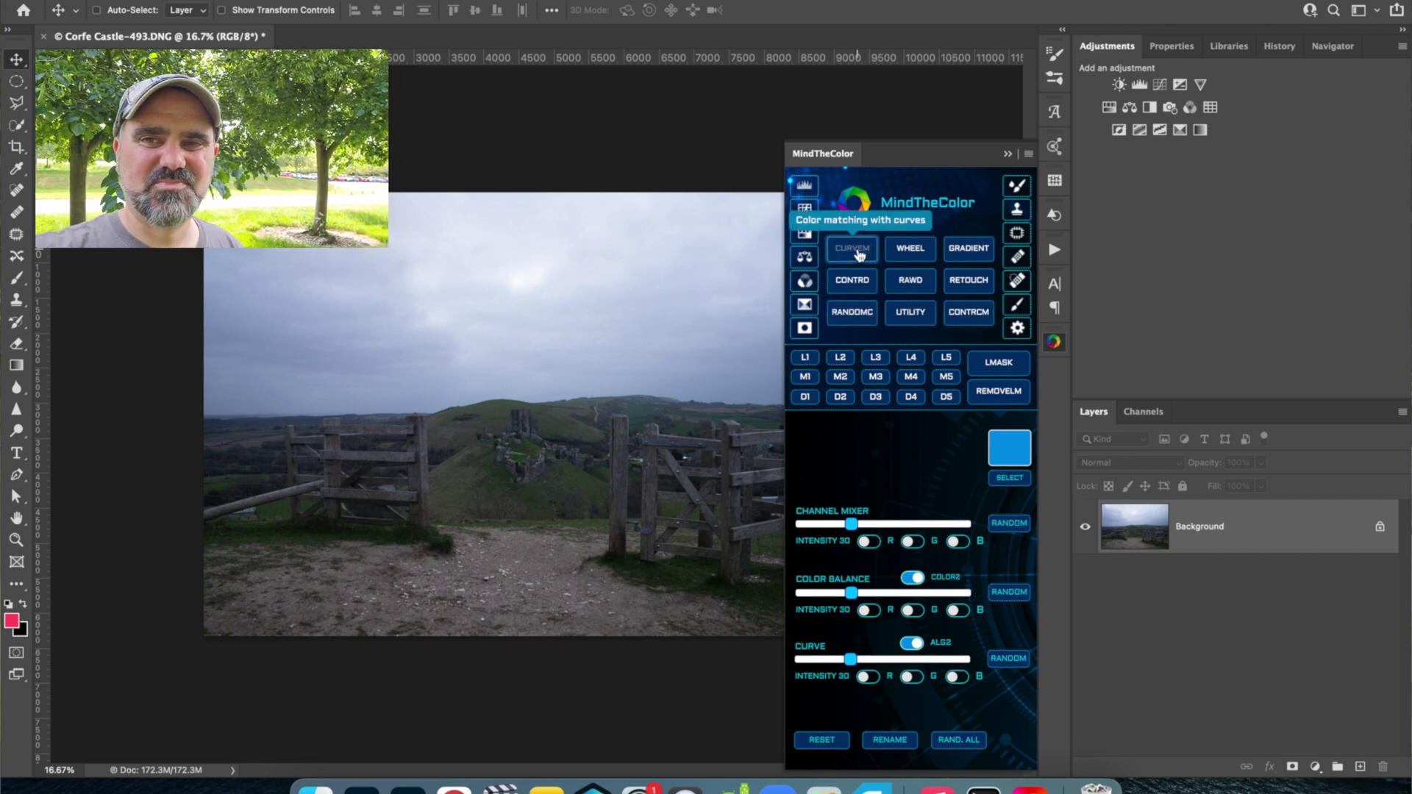
{"action": "left_click", "coordinate": [856, 250]}
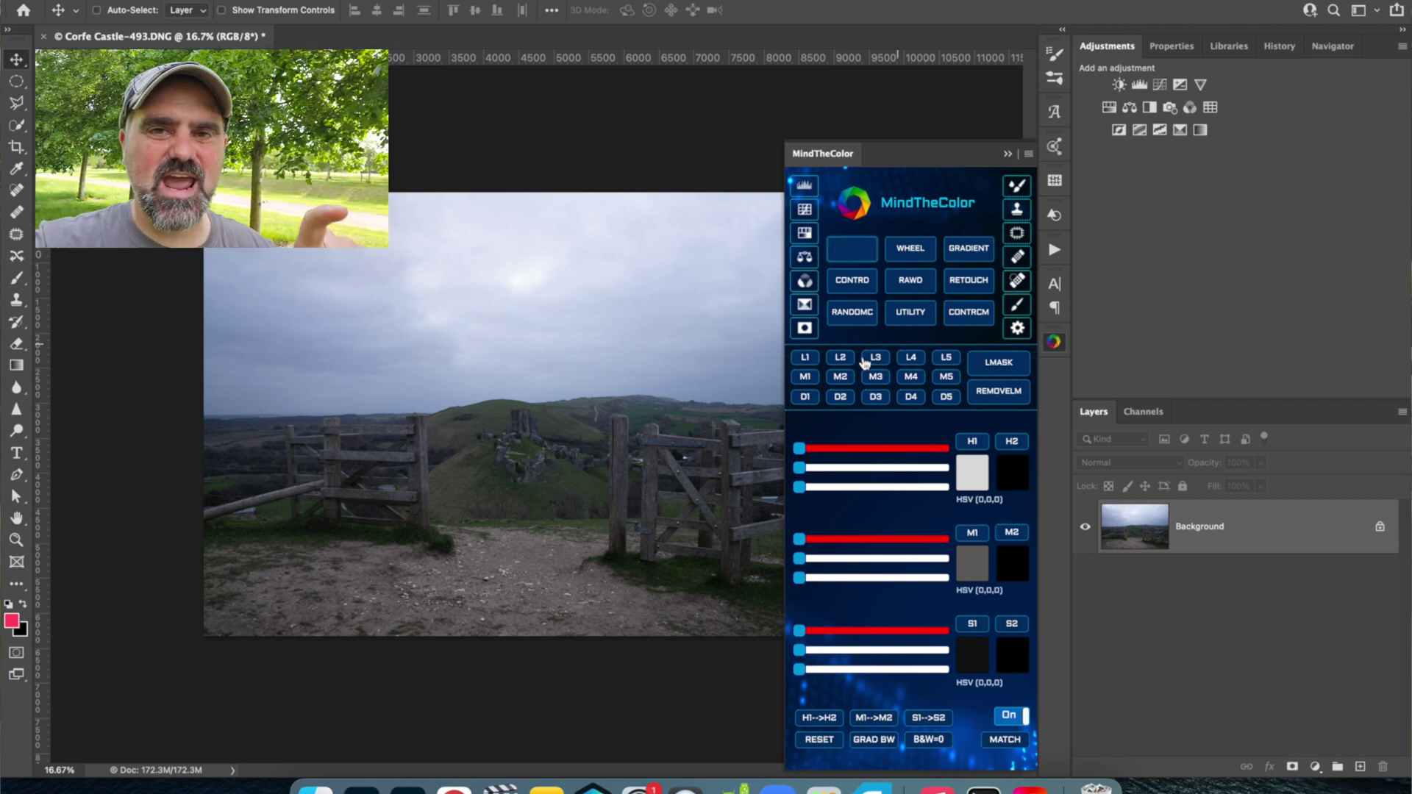
Step: Preview the Lights1, Lights5, Lights4, Lights3 and Lights2 luminosity selections on the photo, returning to Lights1
{"action": "left_click", "coordinate": [808, 357]}
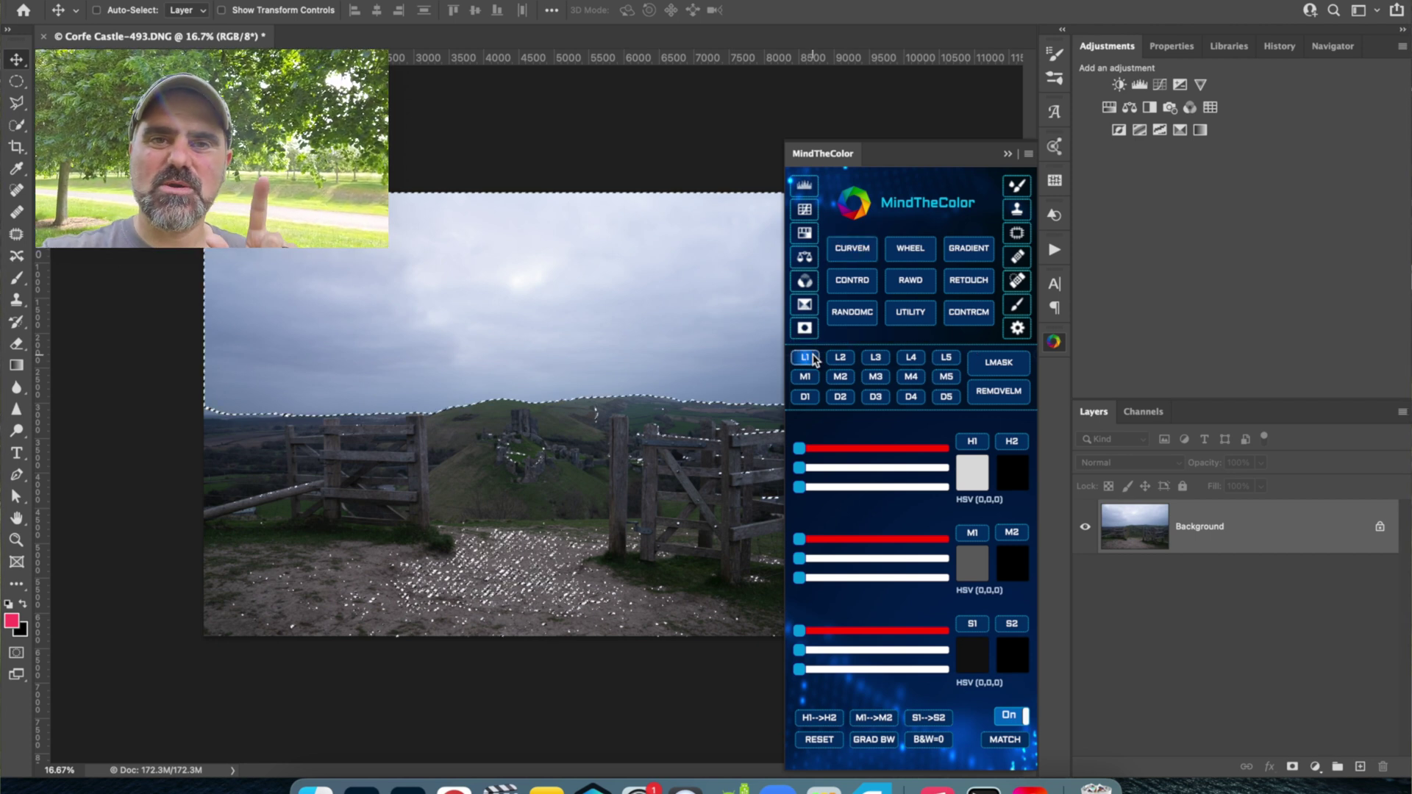
{"action": "left_click", "coordinate": [945, 359]}
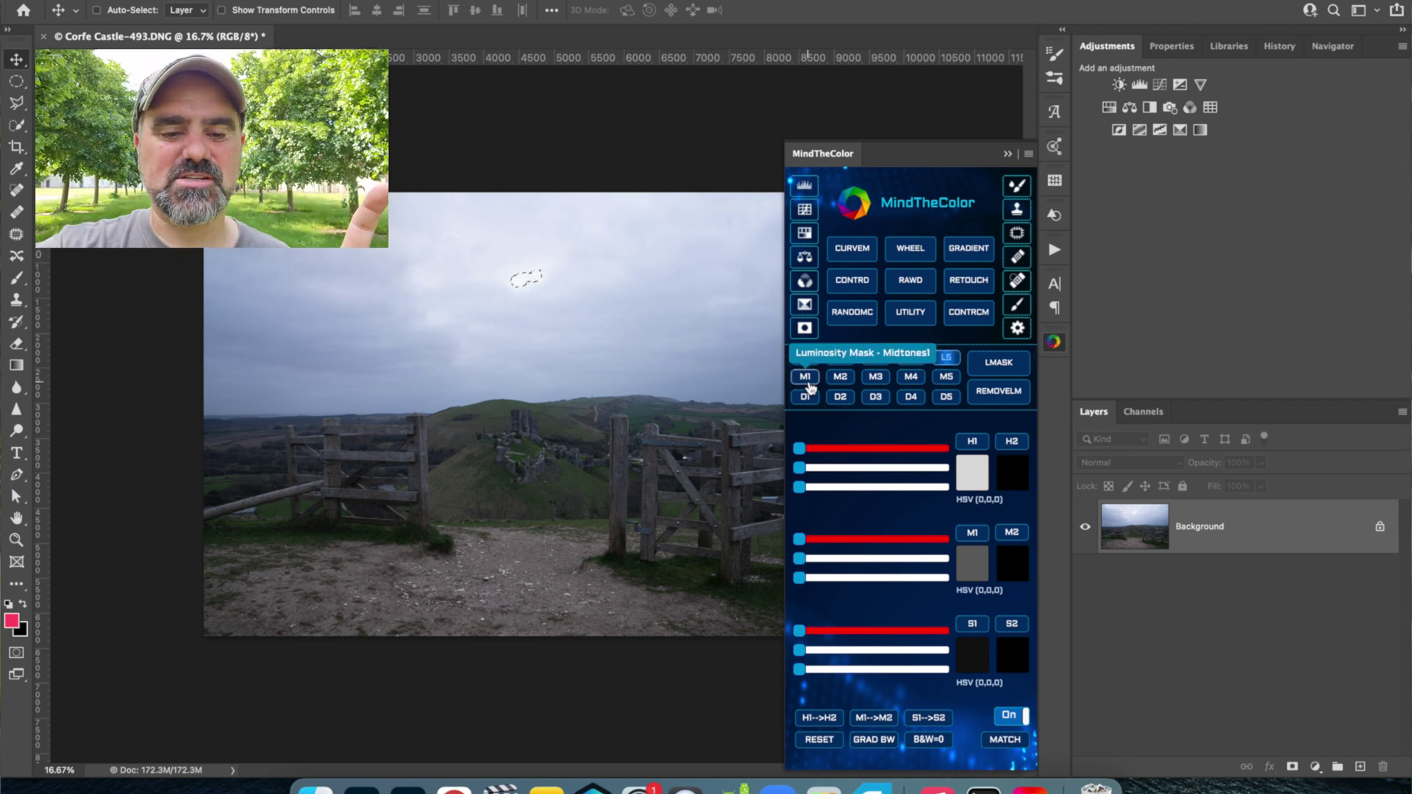
{"action": "left_click", "coordinate": [913, 360]}
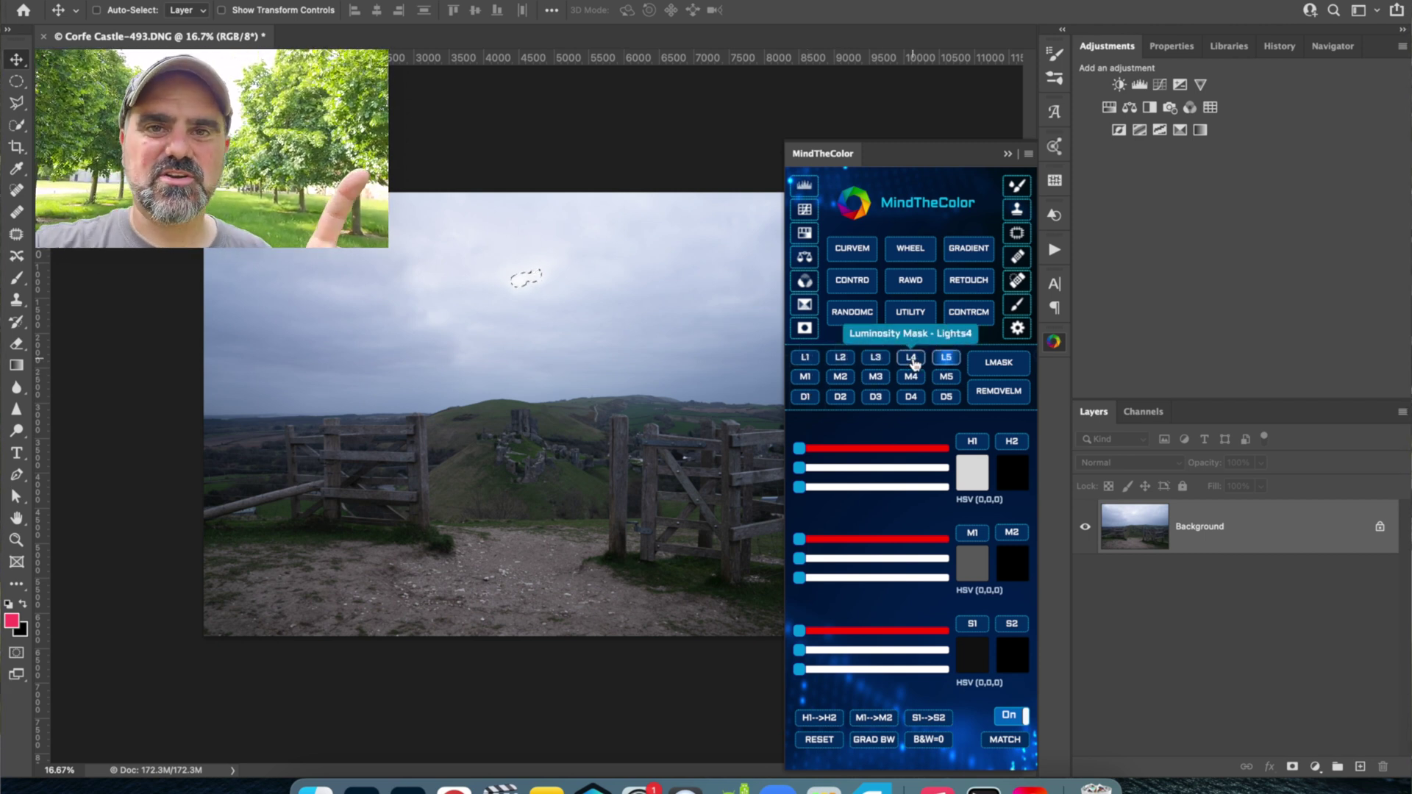
{"action": "left_click", "coordinate": [874, 357]}
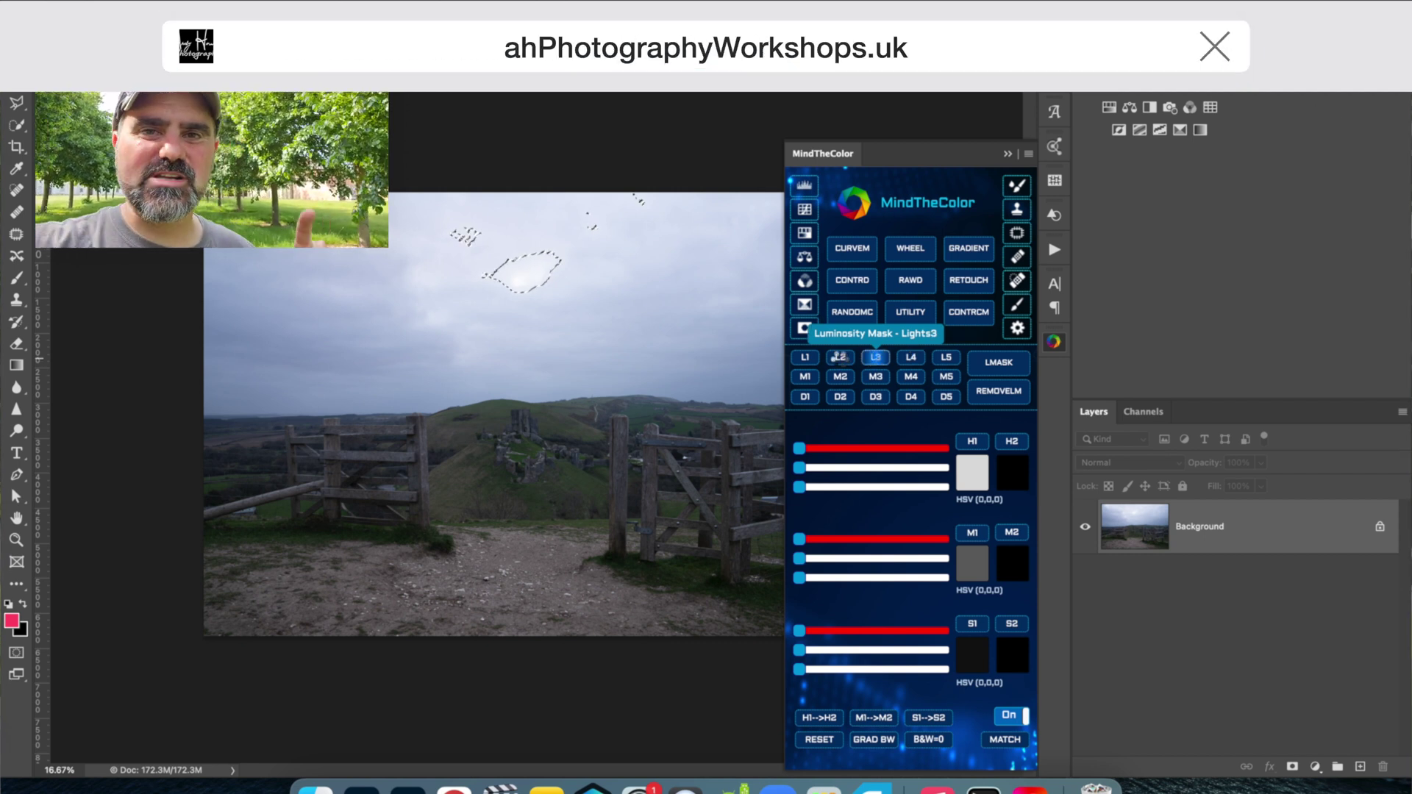
{"action": "left_click", "coordinate": [840, 358]}
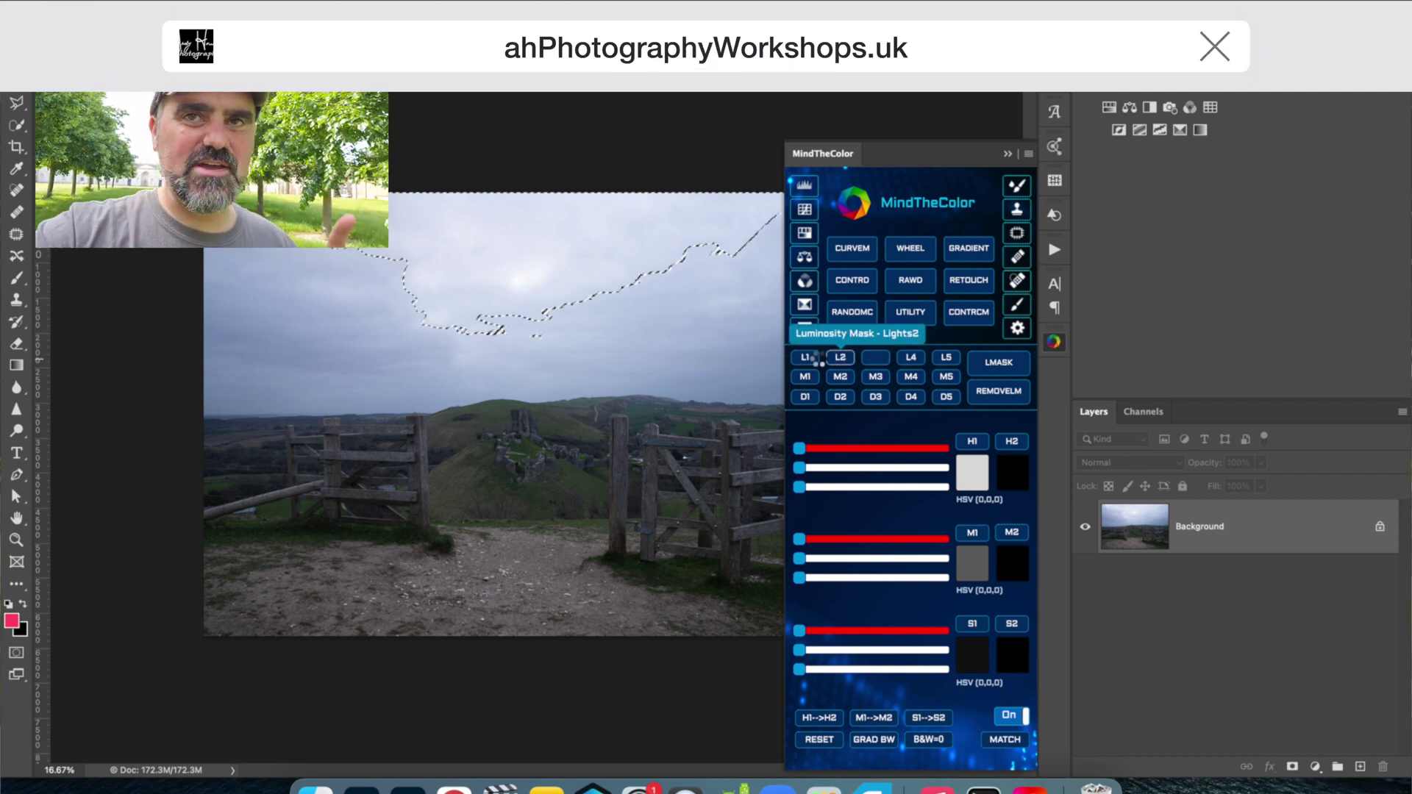
{"action": "left_click", "coordinate": [804, 358]}
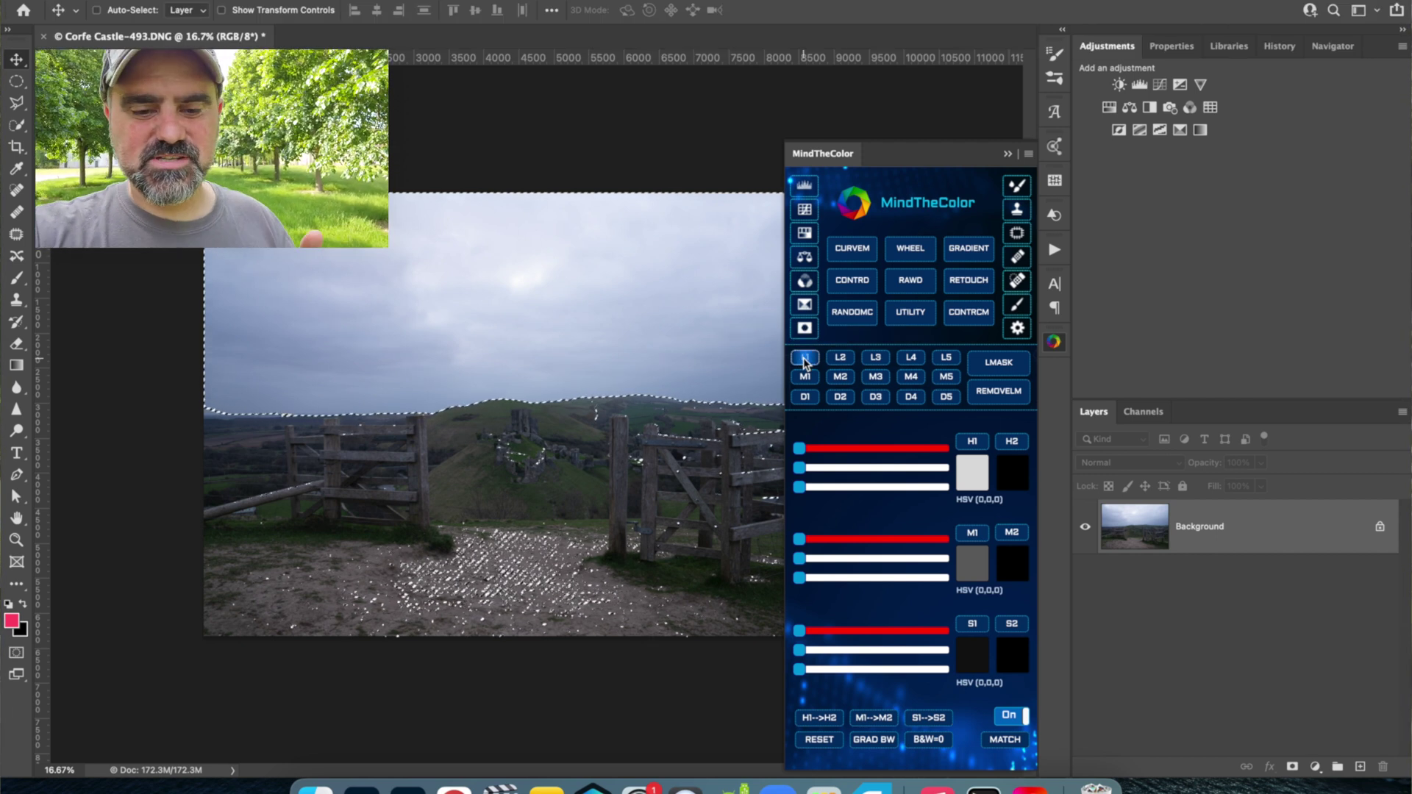
Step: Add a Curves adjustment layer masked by the Lights3 luminosity selection and open its curve properties
{"action": "left_click", "coordinate": [874, 358]}
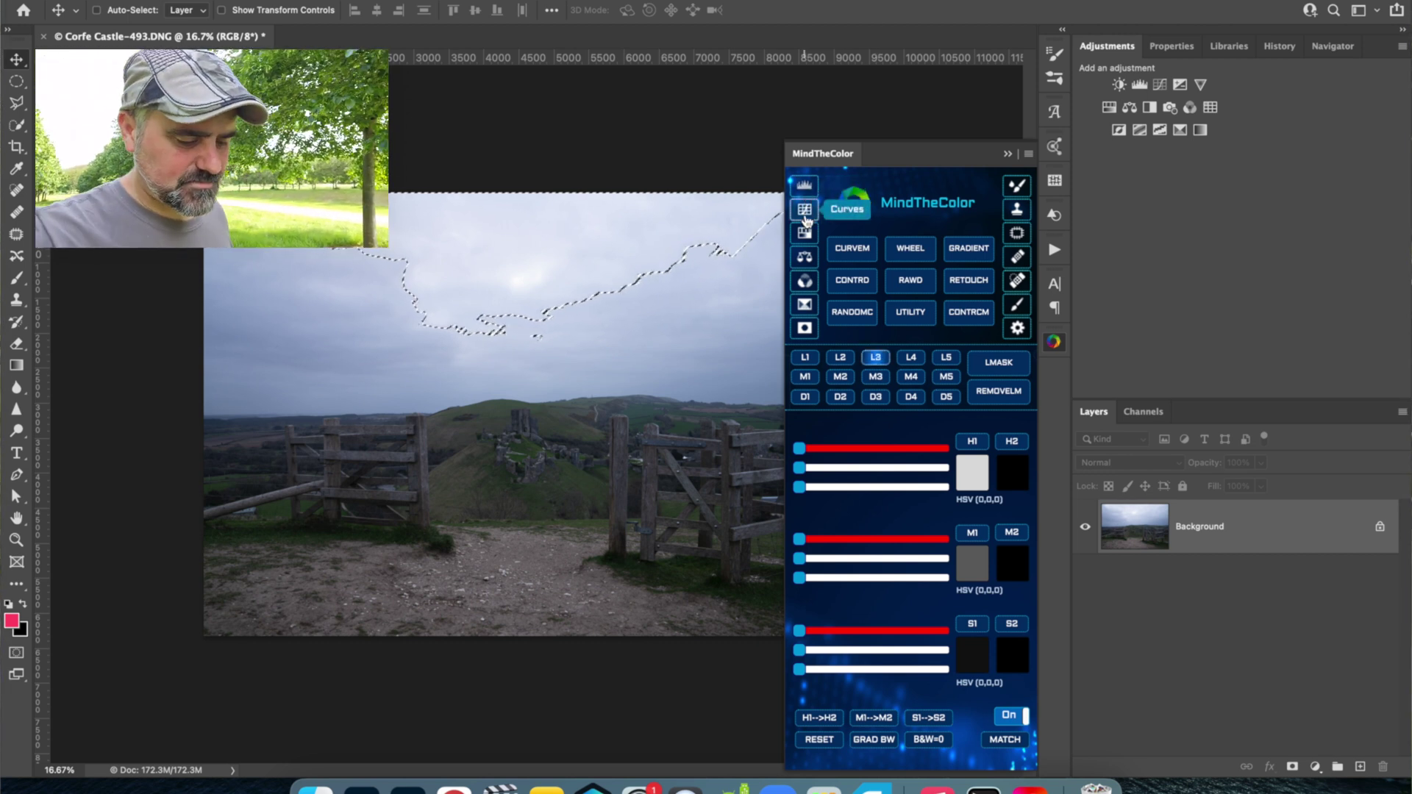
{"action": "left_click", "coordinate": [878, 255]}
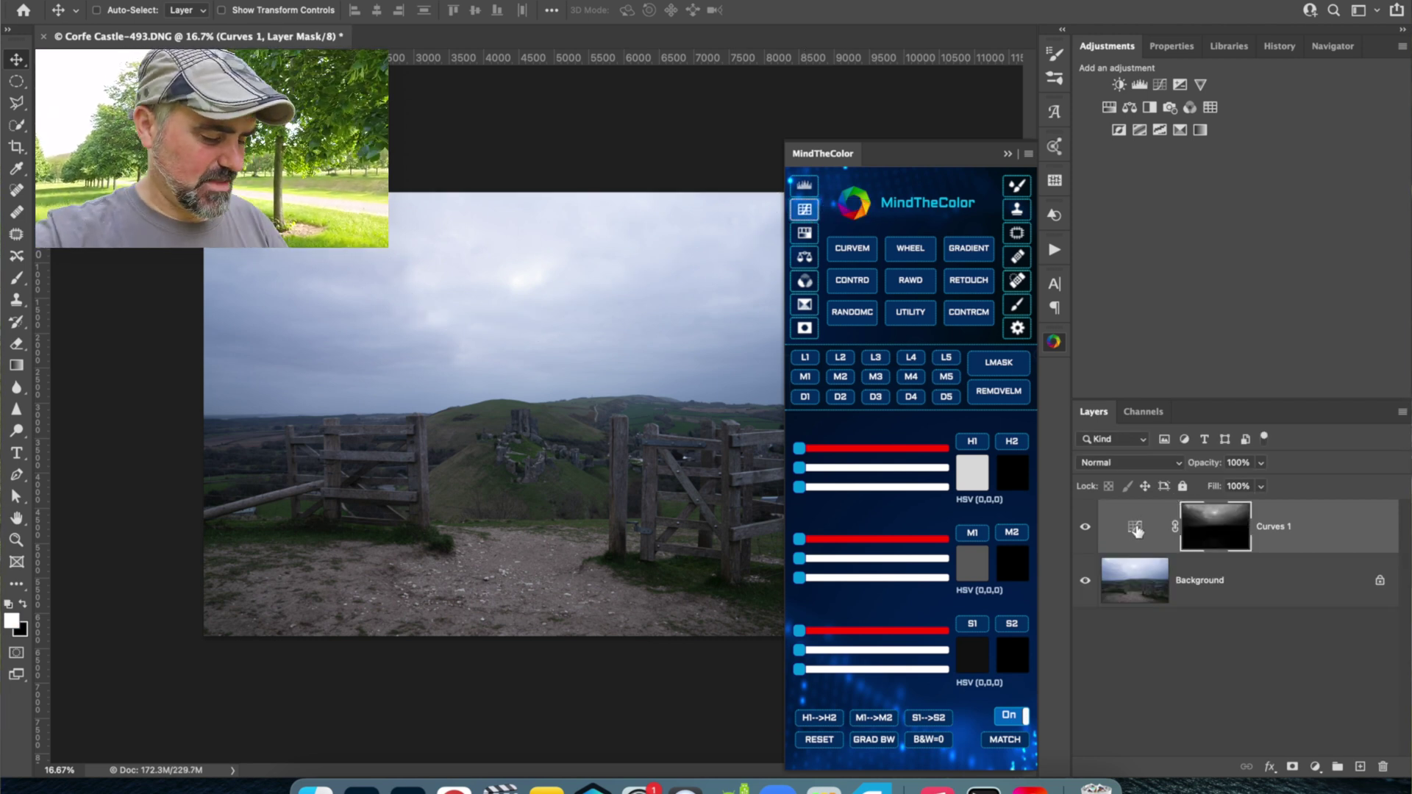
{"action": "left_click", "coordinate": [1136, 527]}
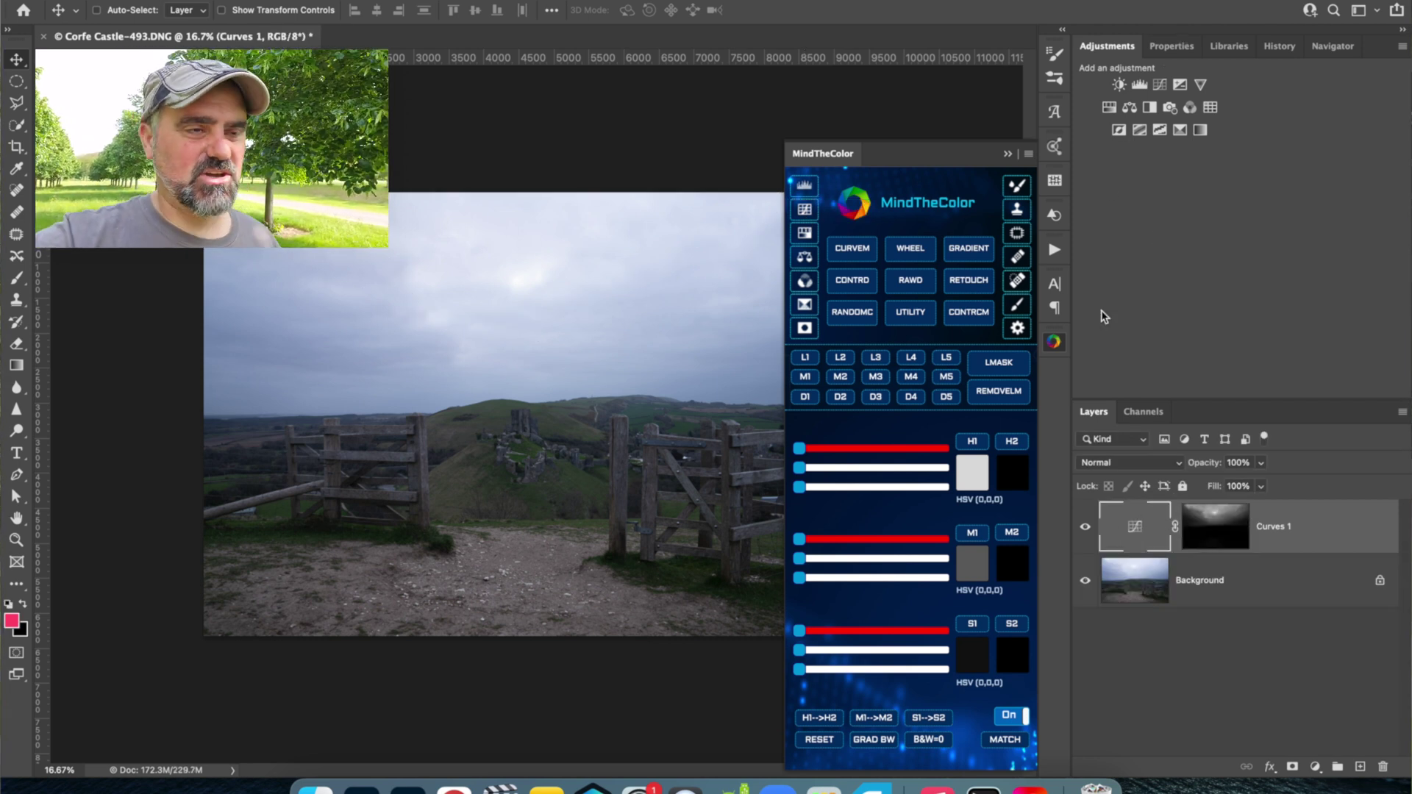
{"action": "double_click", "coordinate": [1135, 528]}
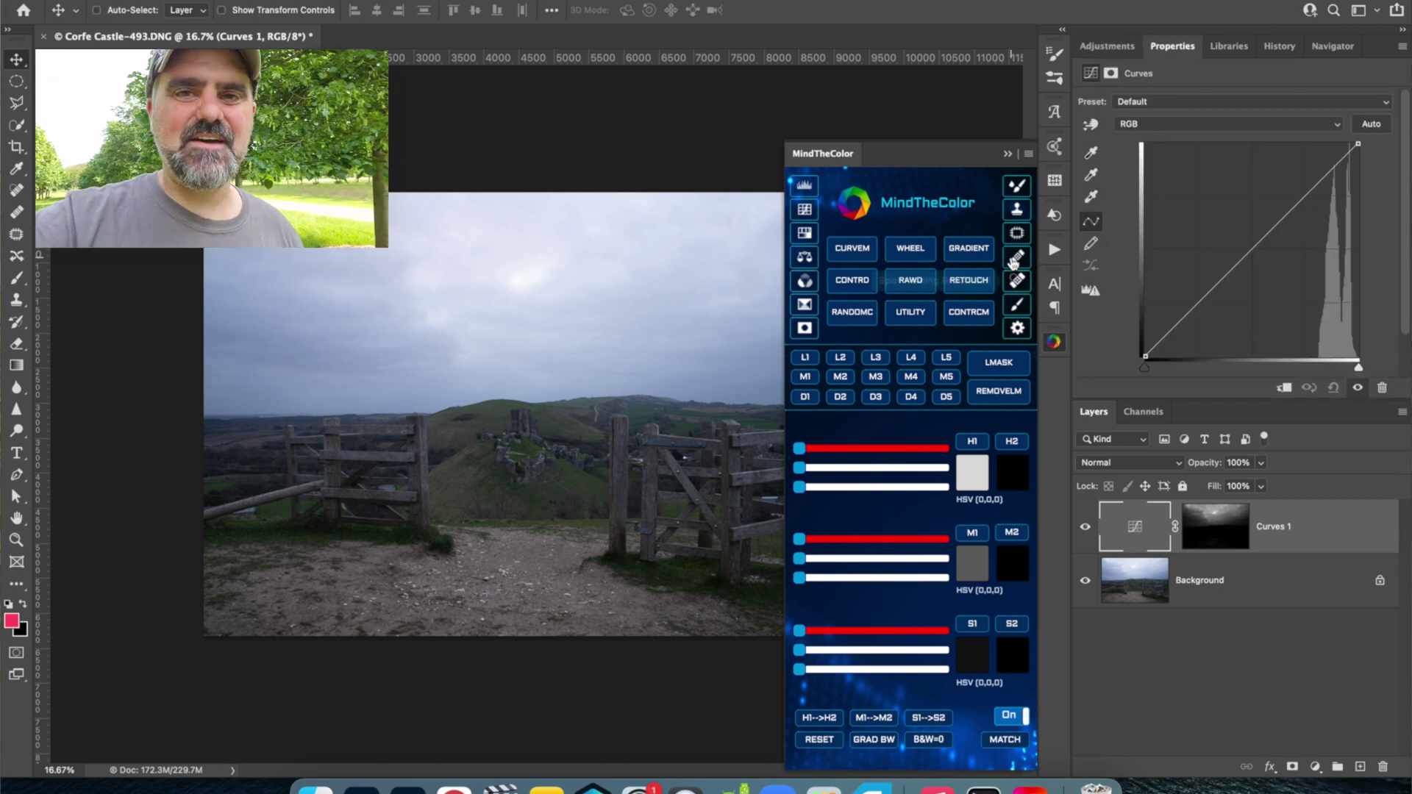
Step: Tint the photo with the color wheels: shadows rgb(15, 18, 21), highlights rgb(166, 177, 219) and midtones rgb(99, 100, 59)
{"action": "left_click", "coordinate": [909, 250]}
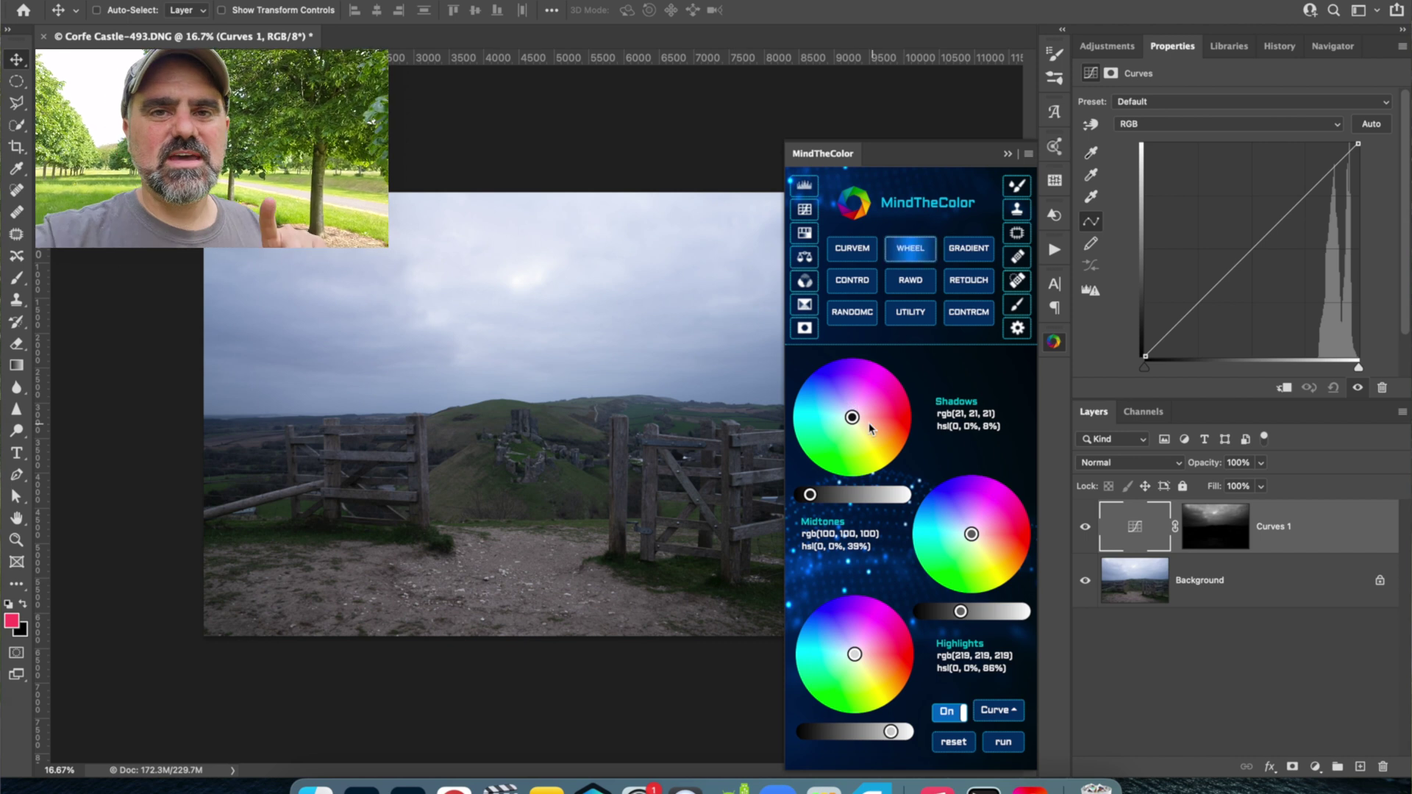
{"action": "left_click_drag", "start_coordinate": [851, 417], "coordinate": [840, 412]}
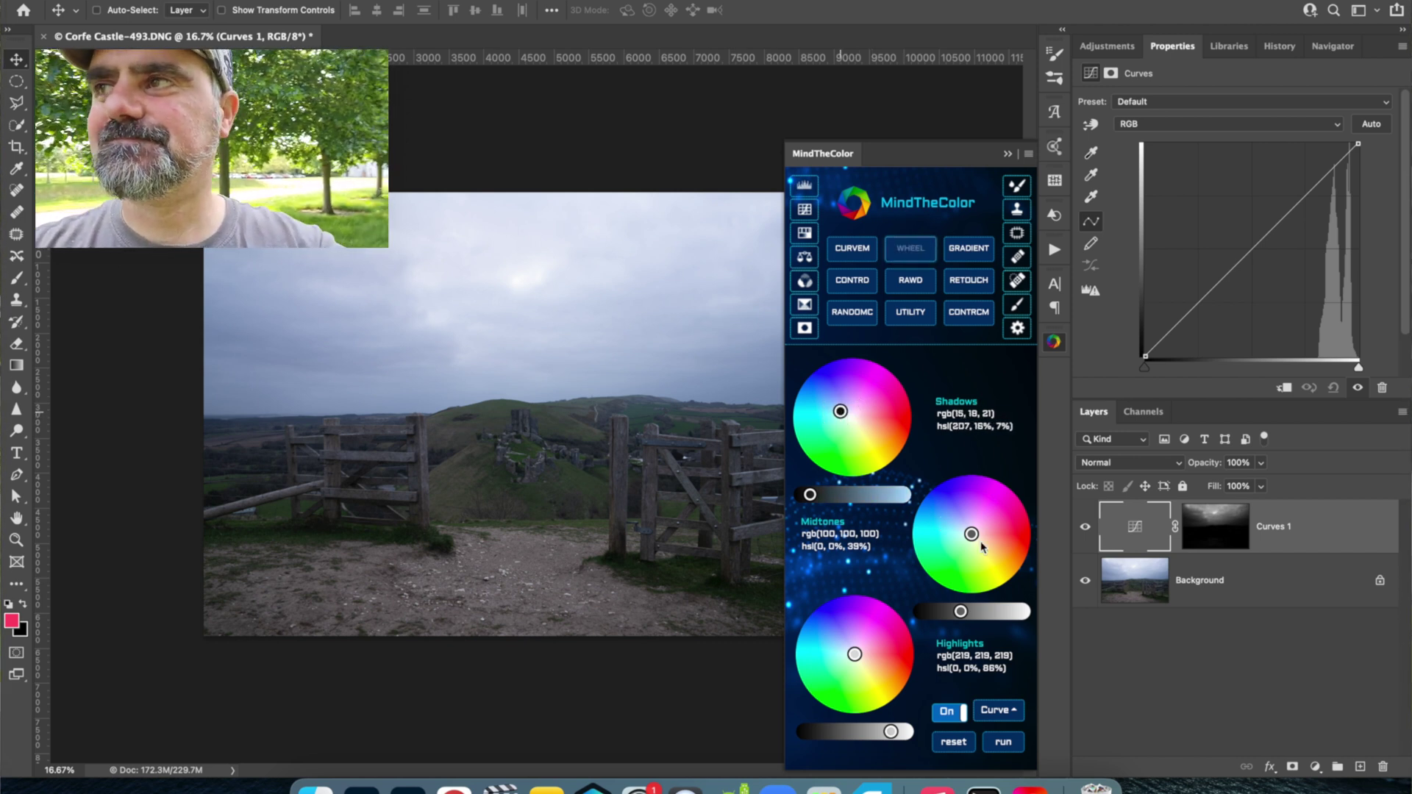
{"action": "left_click_drag", "start_coordinate": [975, 539], "coordinate": [988, 548]}
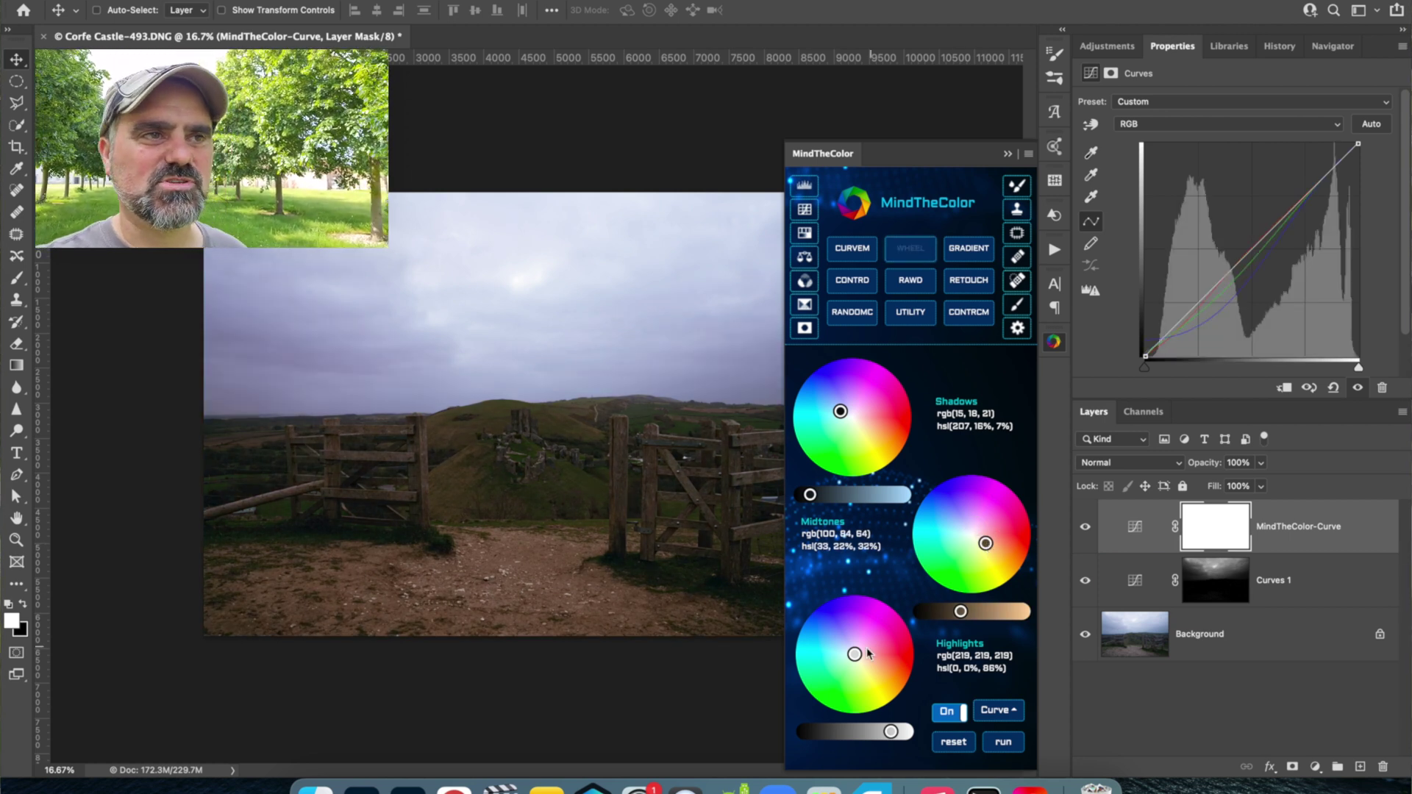
{"action": "left_click_drag", "start_coordinate": [853, 660], "coordinate": [847, 645]}
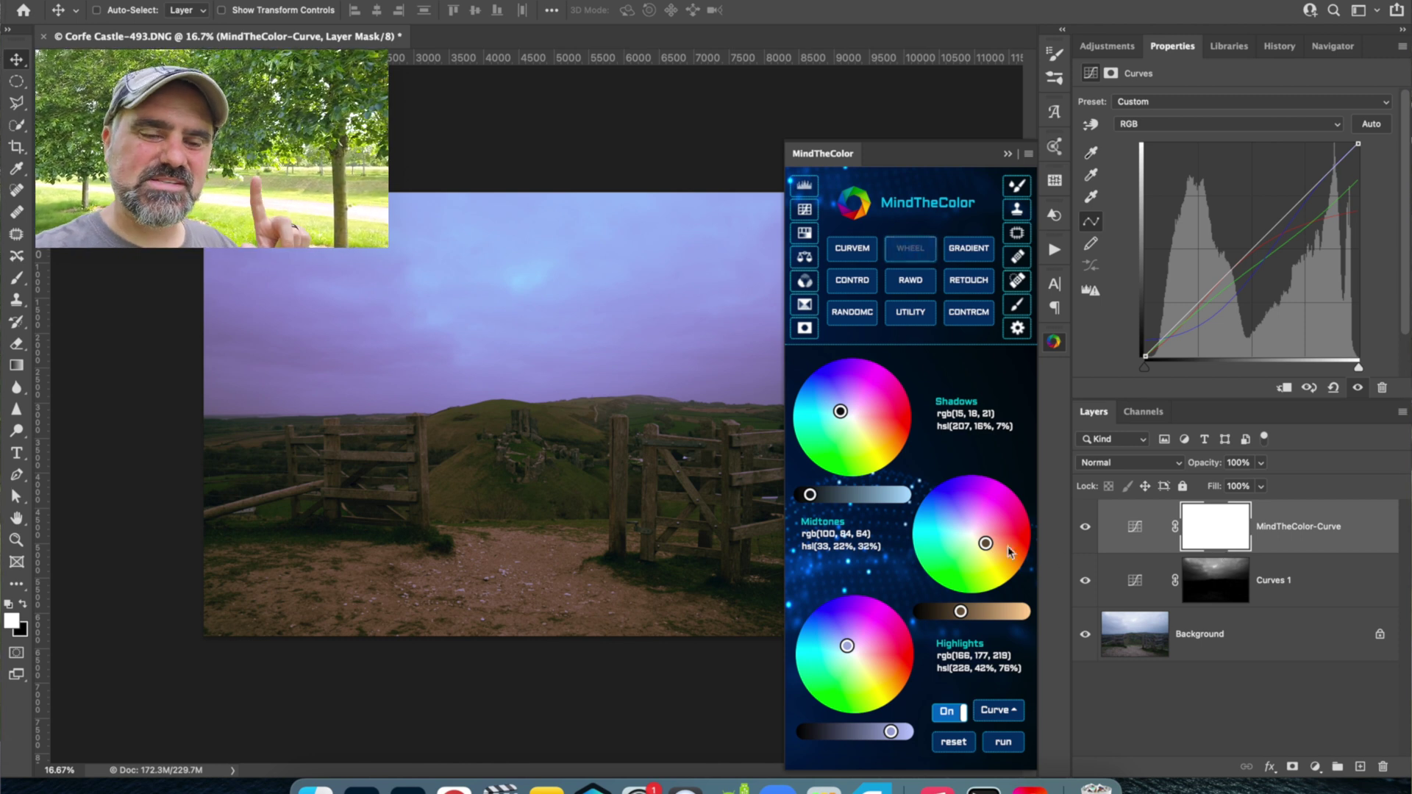
{"action": "left_click_drag", "start_coordinate": [985, 544], "coordinate": [981, 551]}
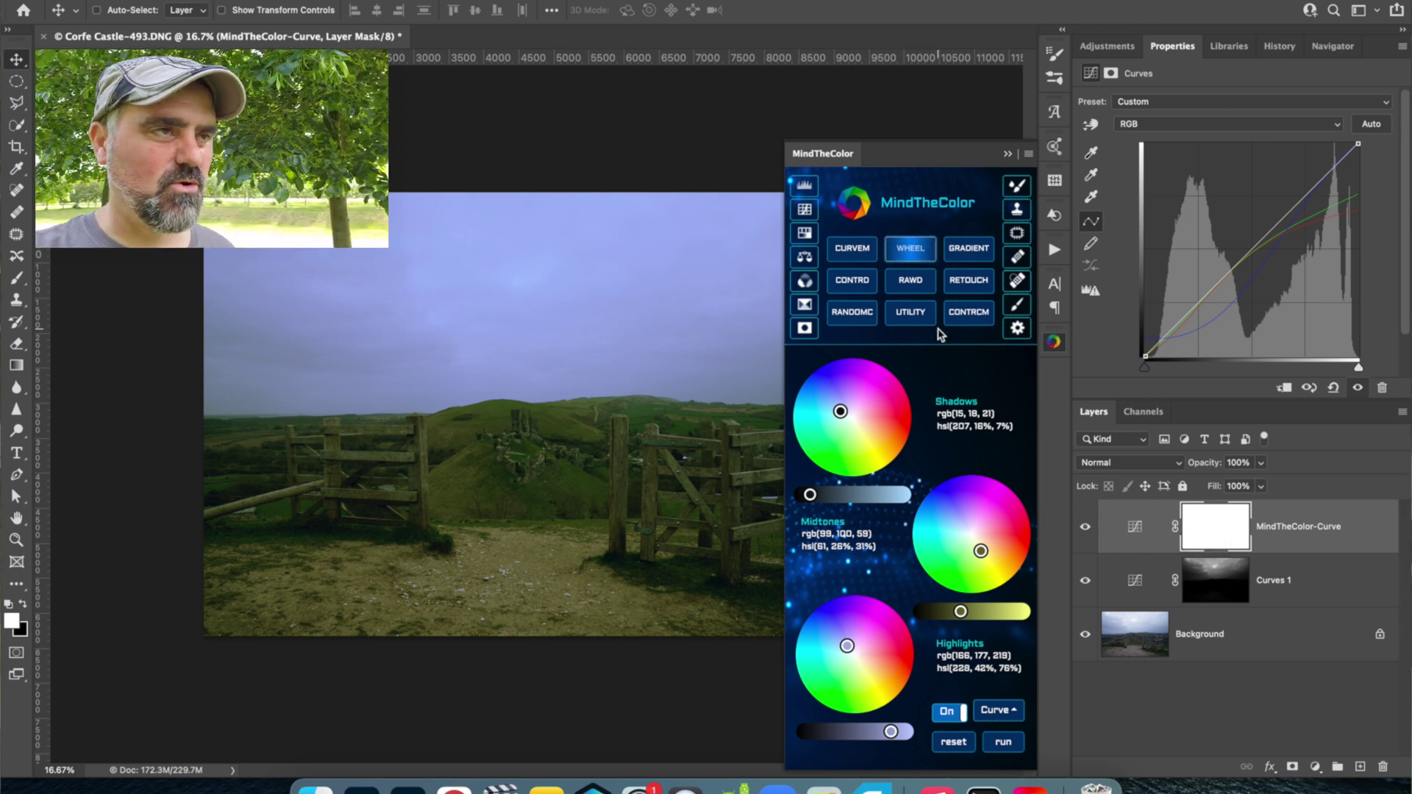
Step: Look through the Camera Raw module's saturation, hue, luminance, tone and calibration controls, ending on saturation
{"action": "left_click", "coordinate": [911, 280]}
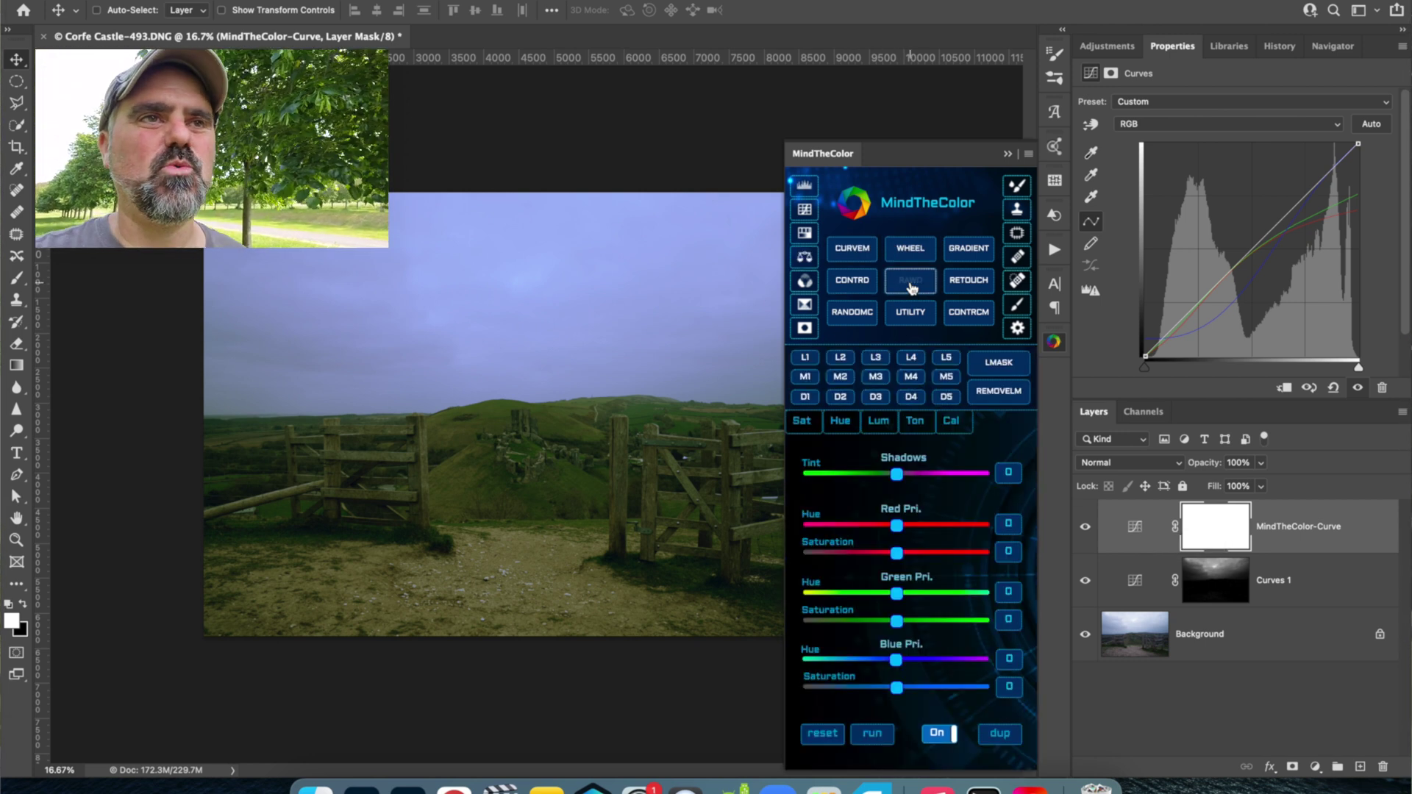
{"action": "left_click", "coordinate": [801, 422]}
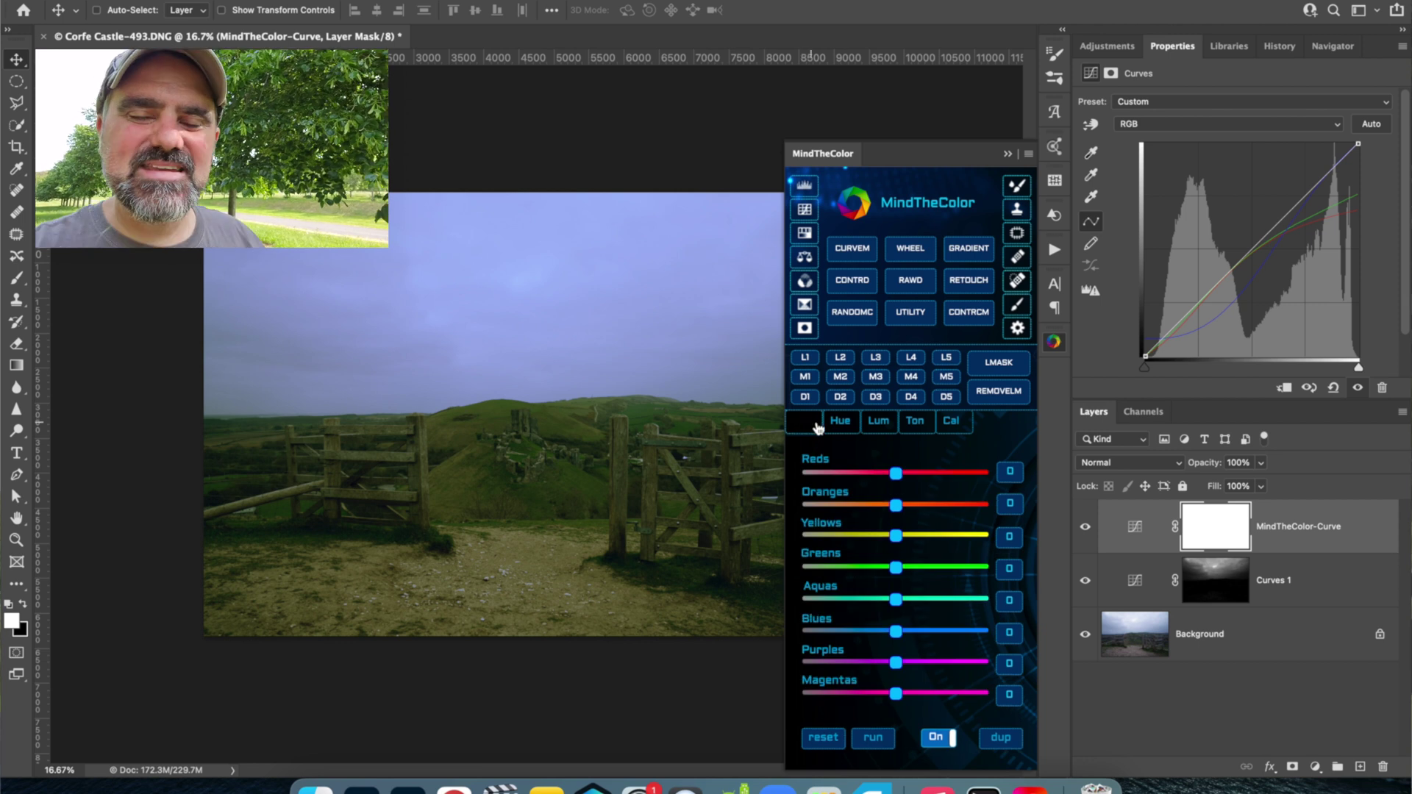
{"action": "left_click", "coordinate": [840, 423]}
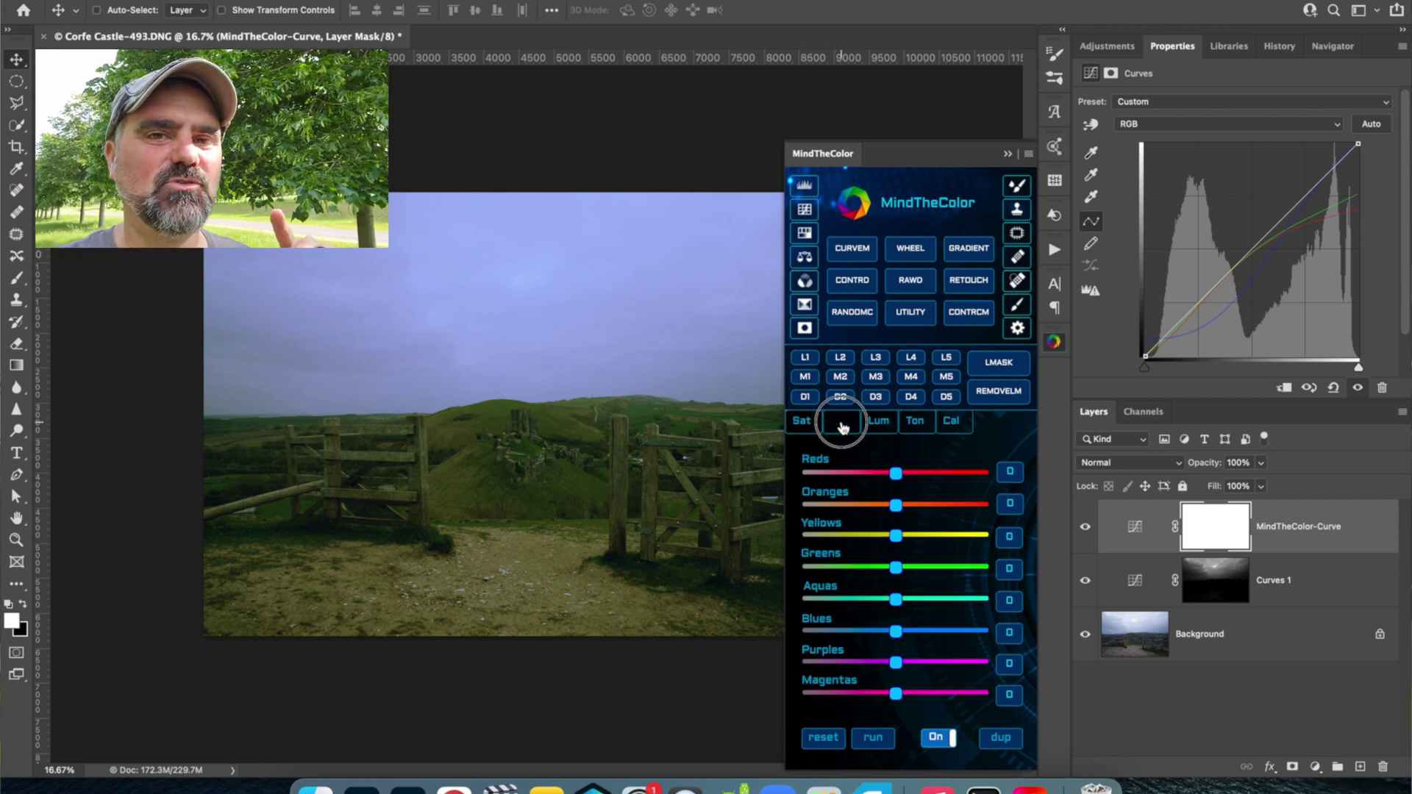
{"action": "left_click", "coordinate": [879, 424]}
{"action": "left_click", "coordinate": [915, 423]}
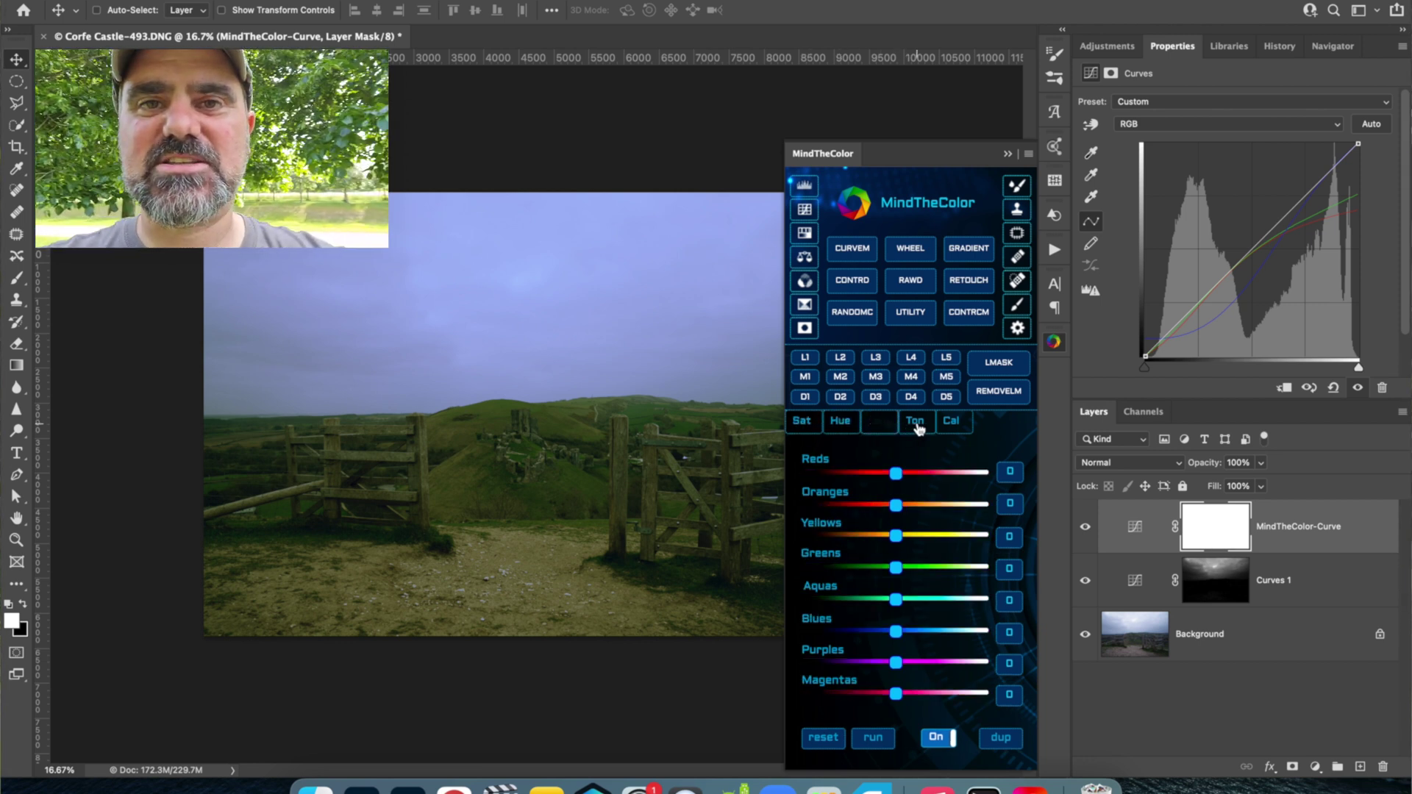
{"action": "left_click", "coordinate": [951, 424]}
{"action": "left_click", "coordinate": [794, 425]}
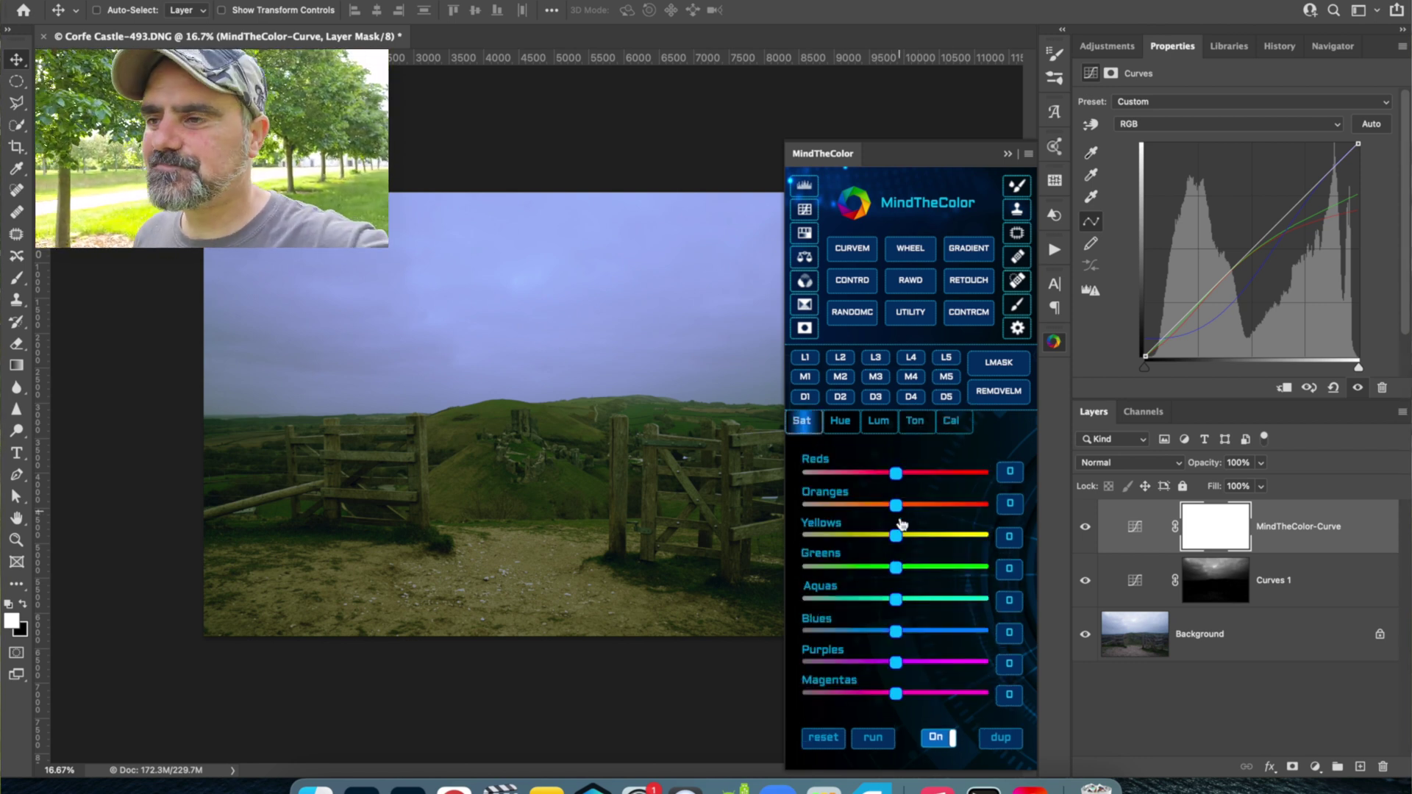
Step: Select the Background layer and set the Camera Raw saturation of greens to -15 and yellows to 9
{"action": "left_click_drag", "start_coordinate": [897, 574], "coordinate": [888, 568]}
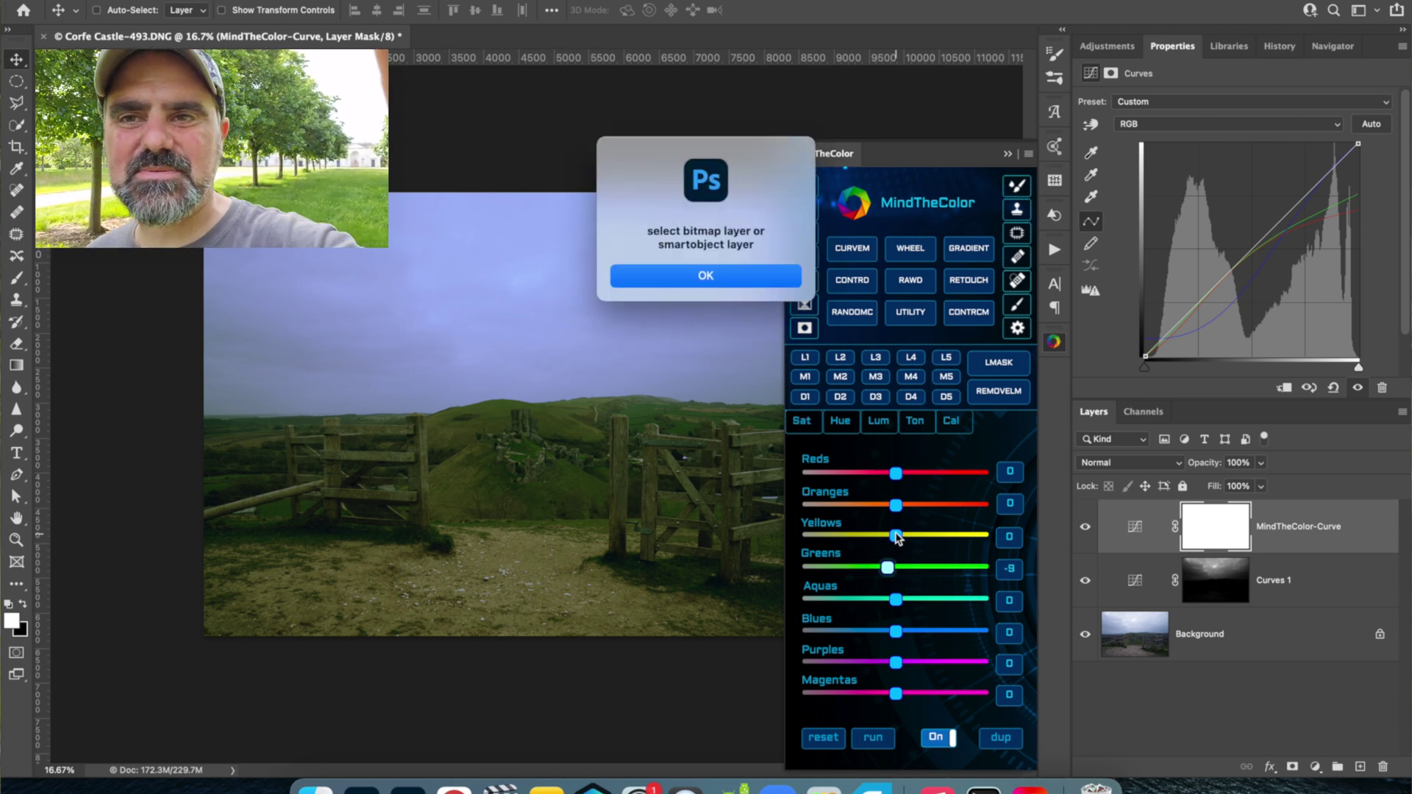
{"action": "left_click", "coordinate": [713, 269]}
{"action": "left_click", "coordinate": [1233, 649]}
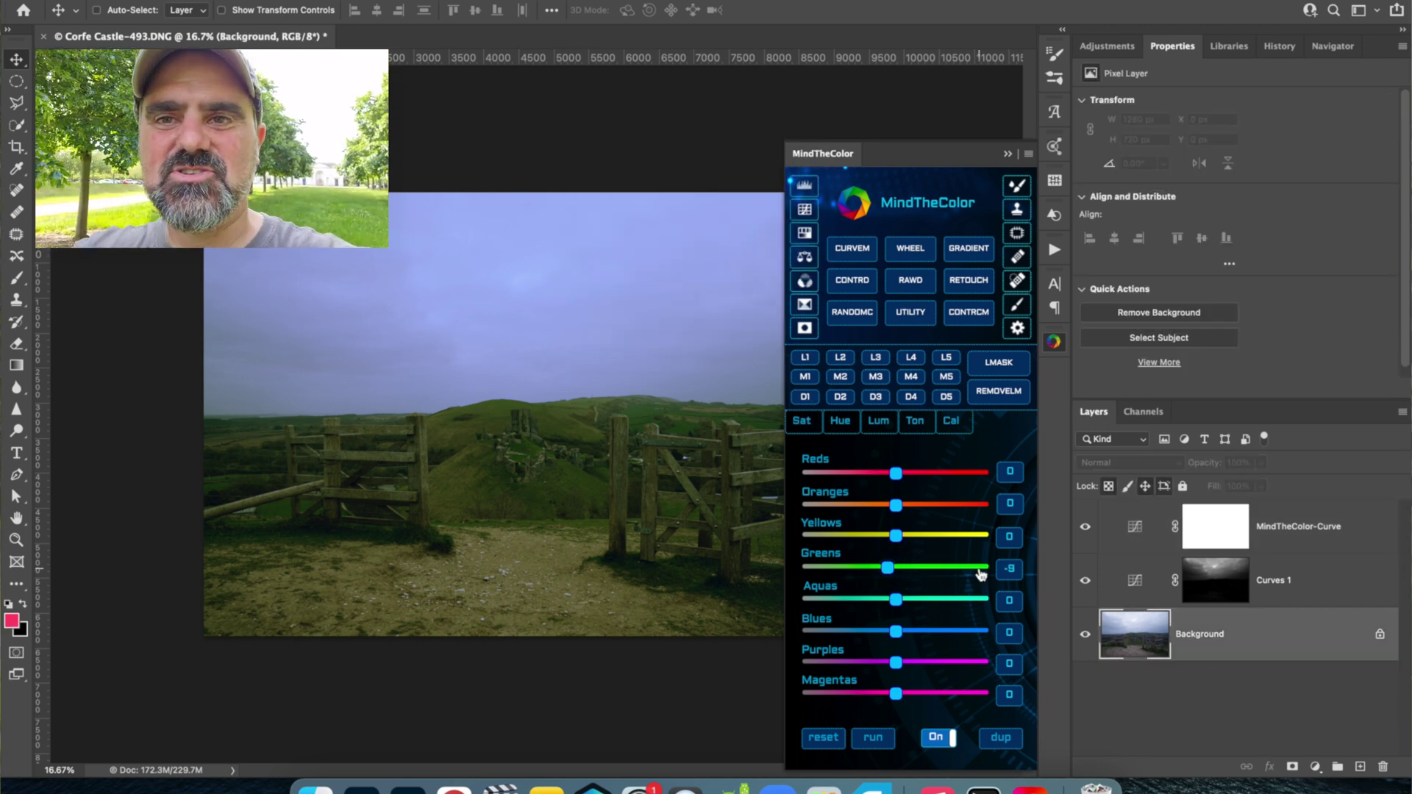
{"action": "left_click_drag", "start_coordinate": [888, 567], "coordinate": [883, 569]}
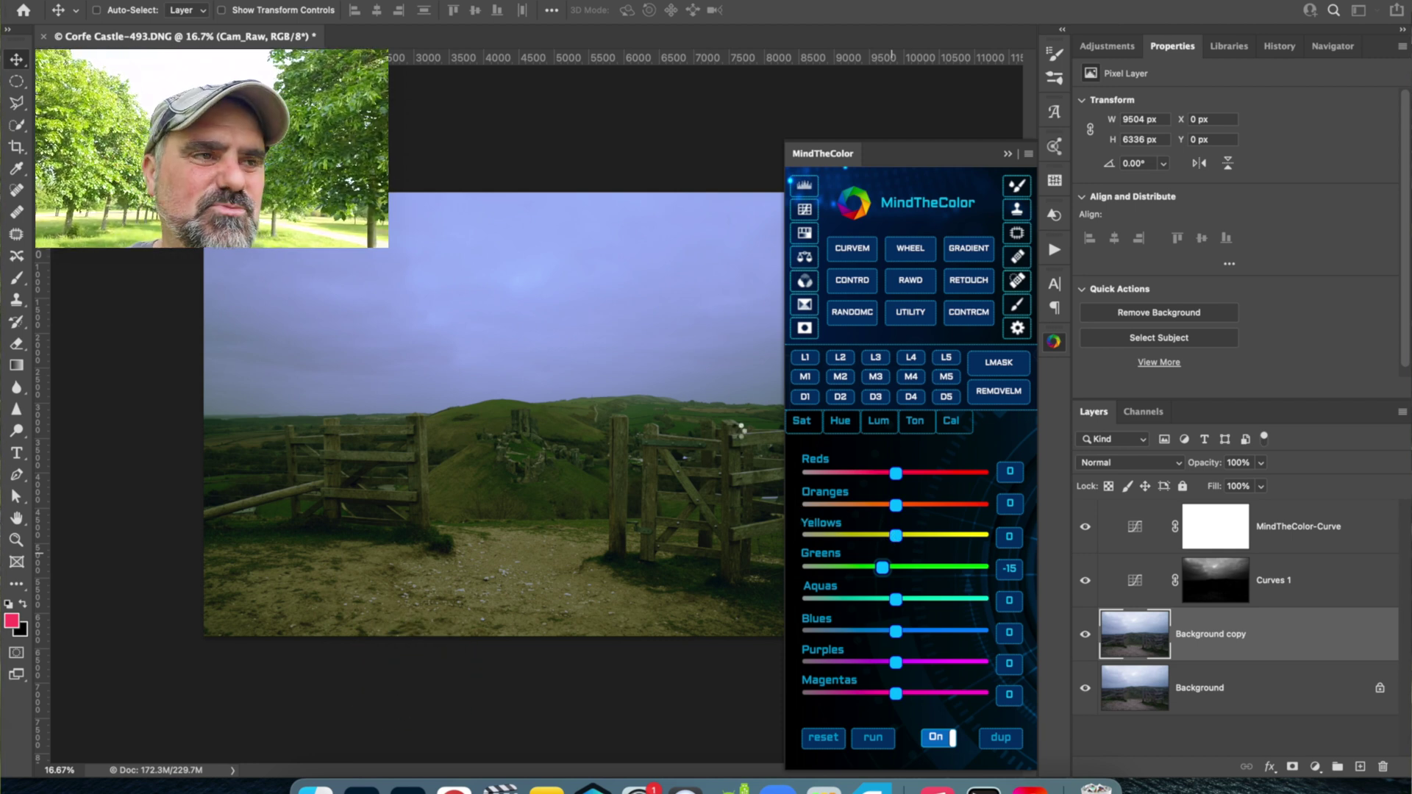
{"action": "left_click", "coordinate": [903, 535]}
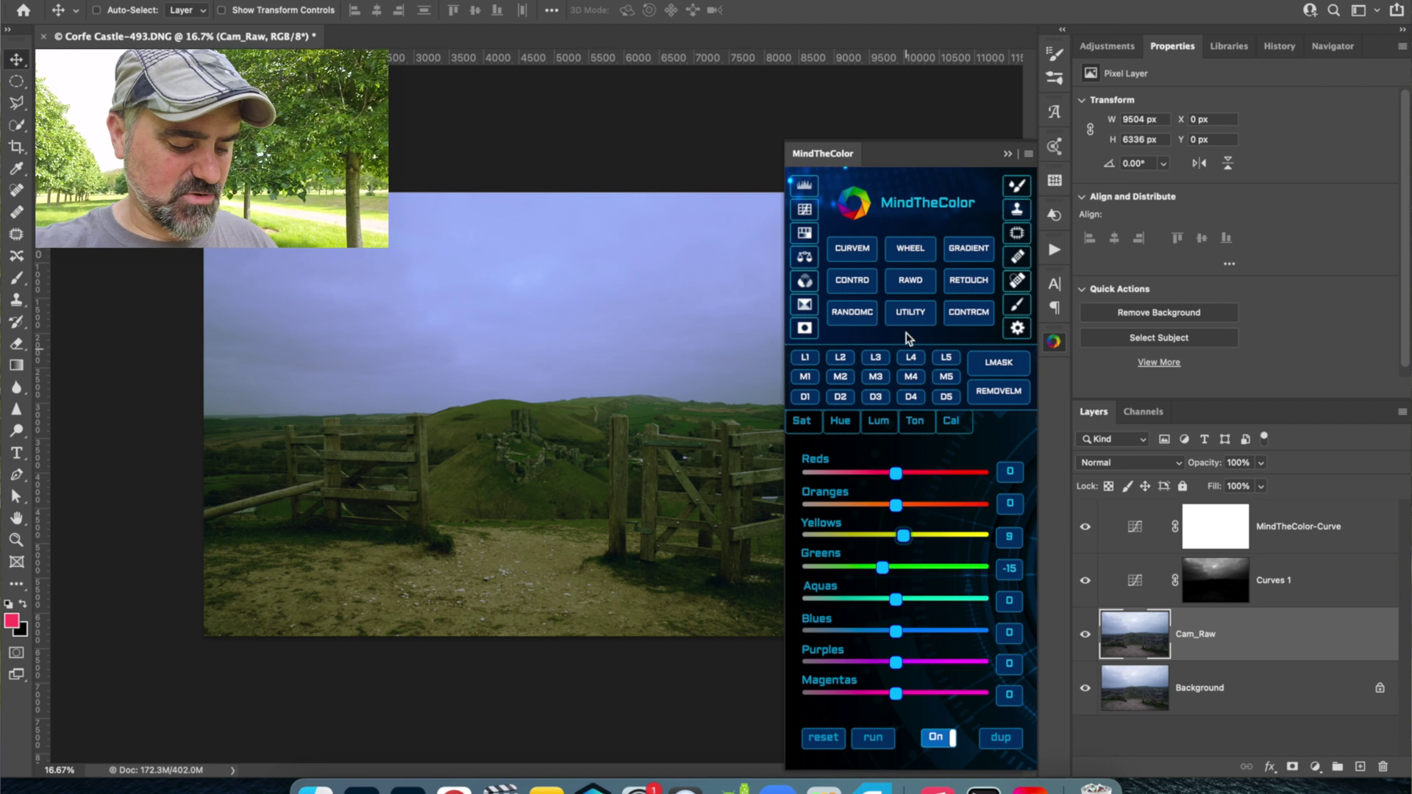
Step: In the random color module, enable the R, G and B channels for Channel Mixer, Color Balance and Curve
{"action": "left_click", "coordinate": [858, 323]}
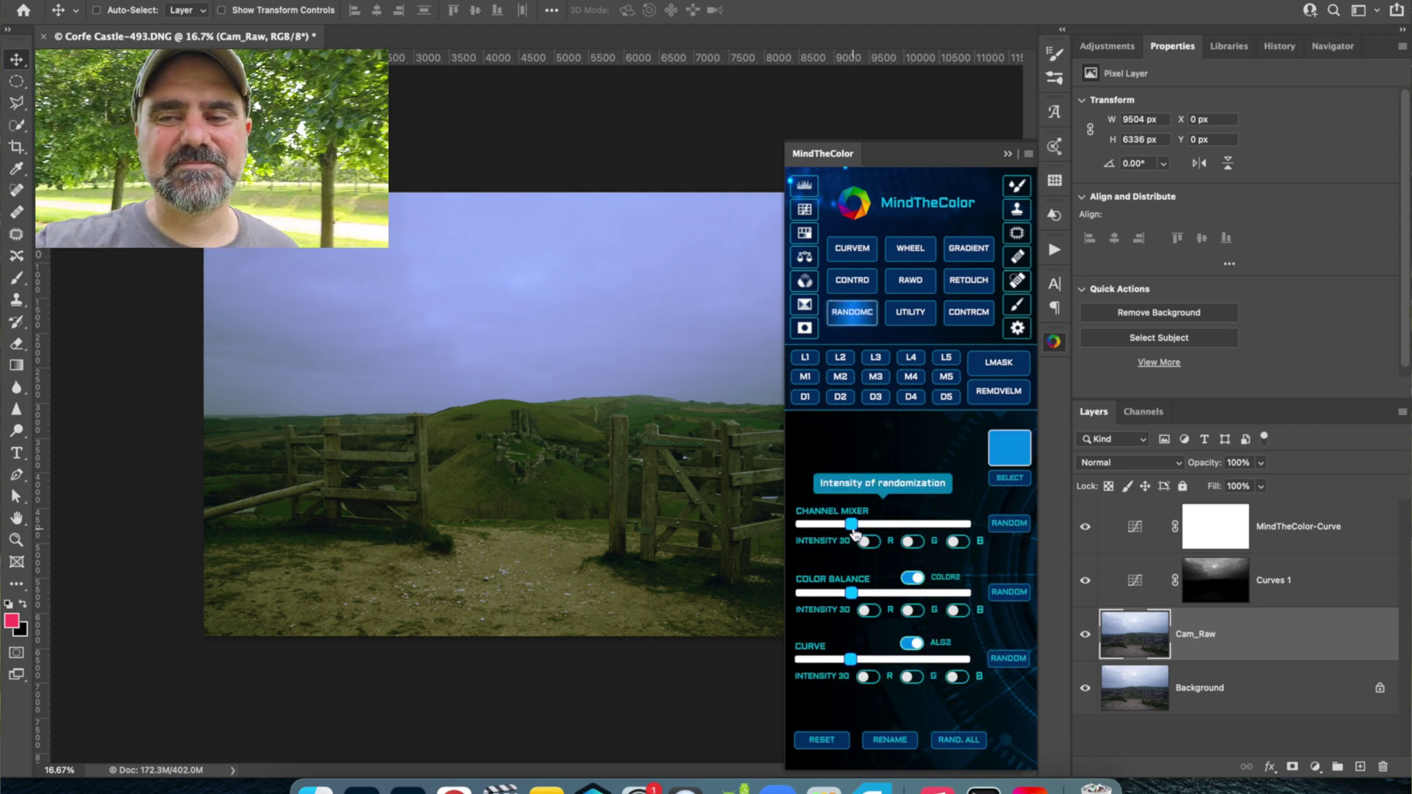
{"action": "left_click", "coordinate": [869, 542]}
{"action": "left_click", "coordinate": [912, 542]}
{"action": "left_click", "coordinate": [958, 542]}
{"action": "left_click", "coordinate": [868, 611]}
{"action": "left_click", "coordinate": [913, 611]}
{"action": "left_click", "coordinate": [957, 611]}
{"action": "left_click", "coordinate": [868, 677]}
{"action": "left_click", "coordinate": [912, 677]}
{"action": "left_click", "coordinate": [955, 678]}
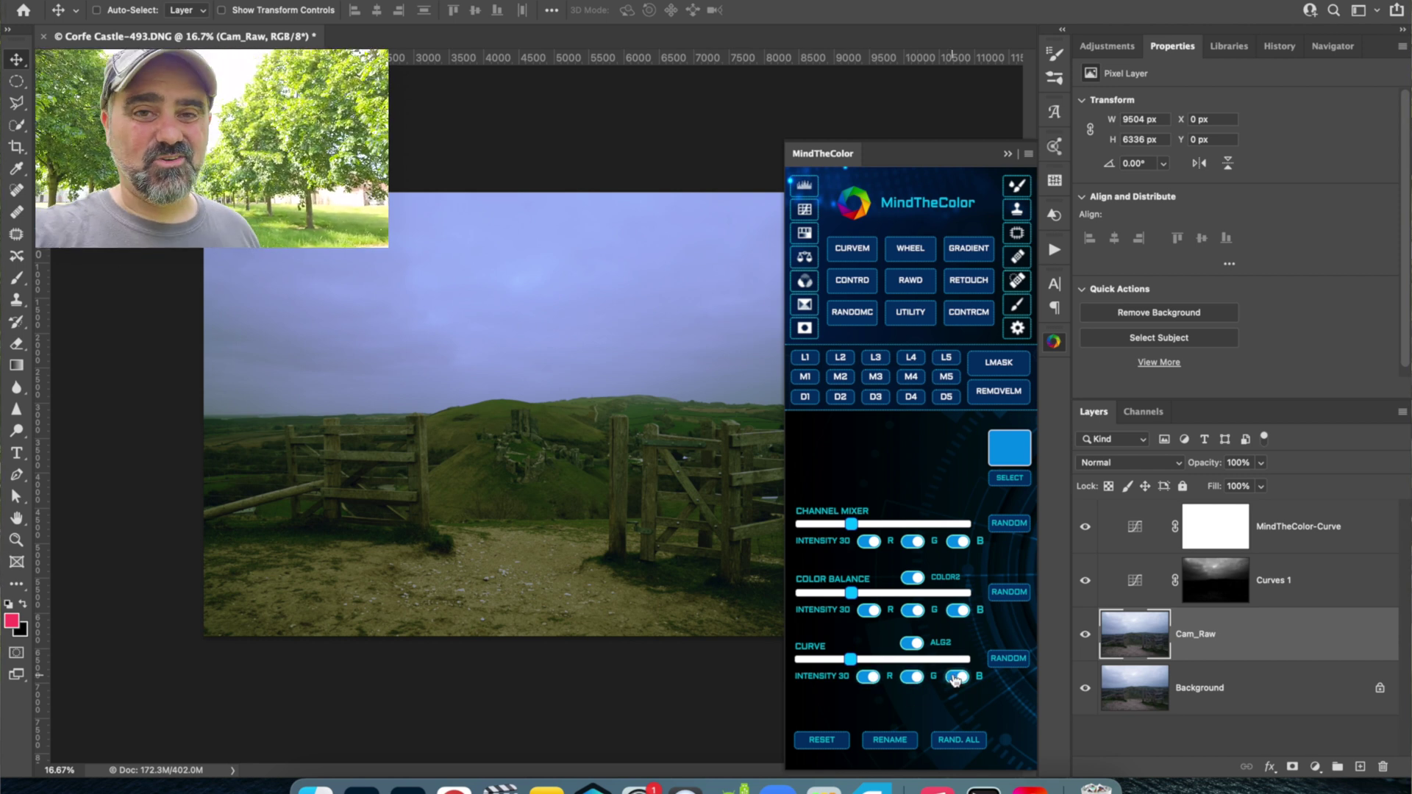
Step: Randomize the channel mixer, color balance and curve together five times to try different color grades on the photo
{"action": "left_click", "coordinate": [951, 741]}
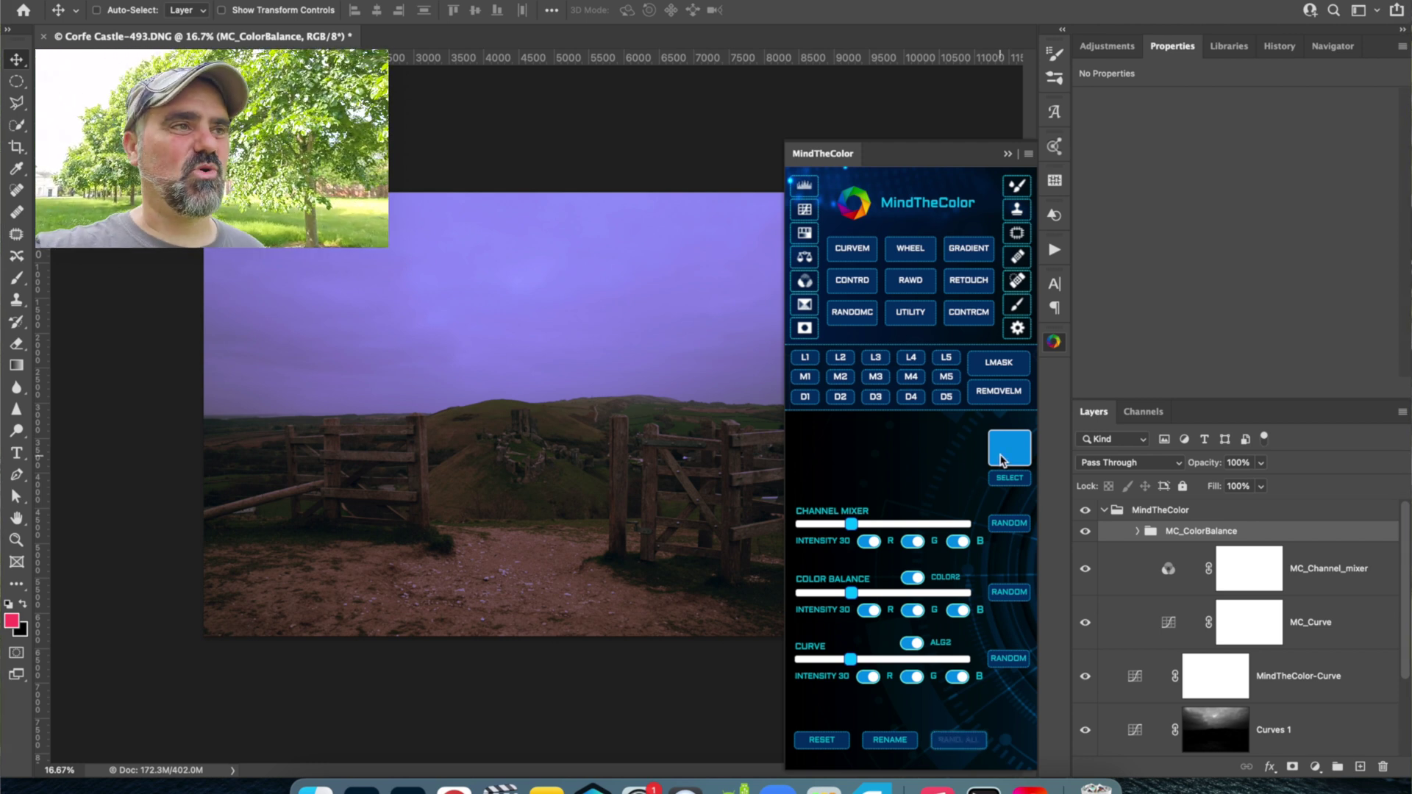
{"action": "left_click", "coordinate": [956, 741]}
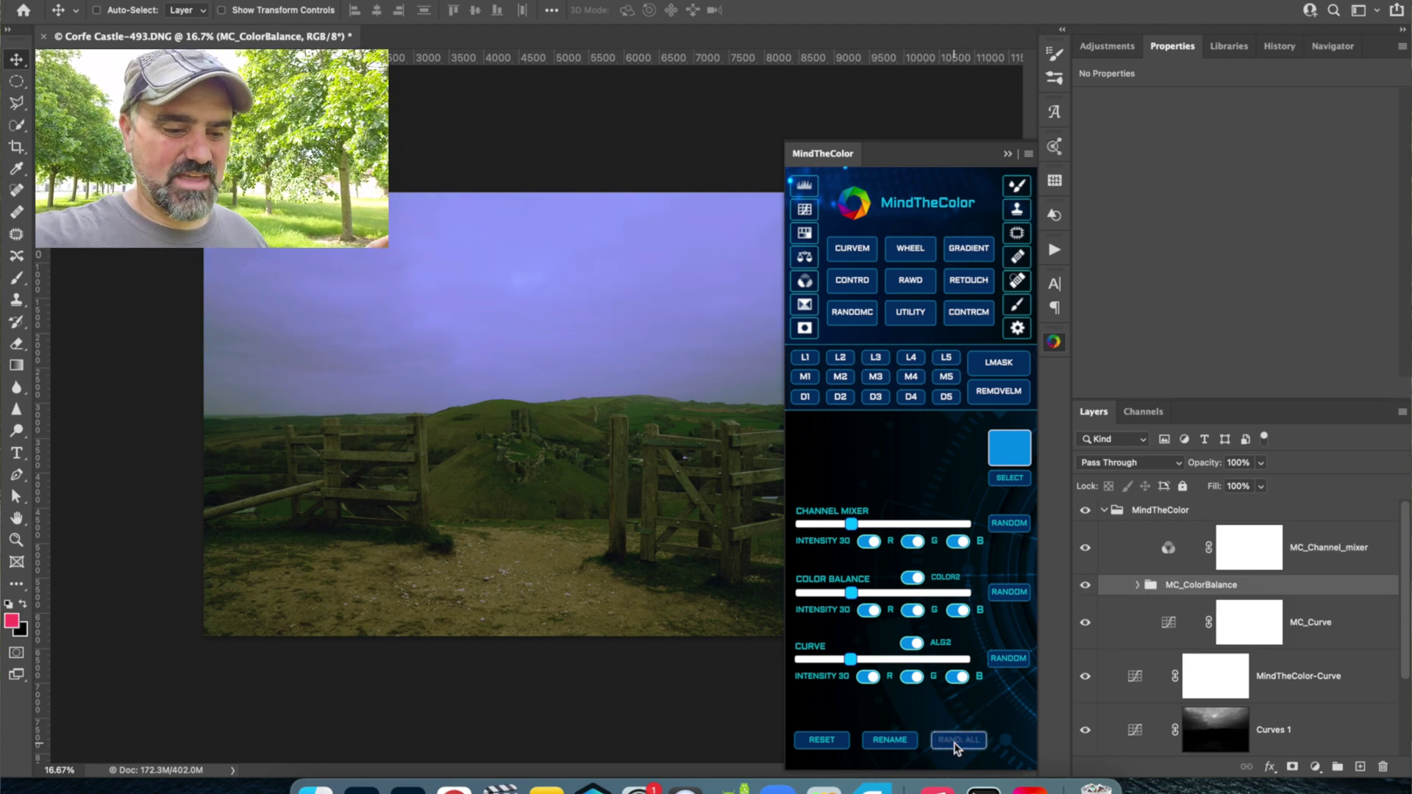
{"action": "left_click", "coordinate": [956, 740]}
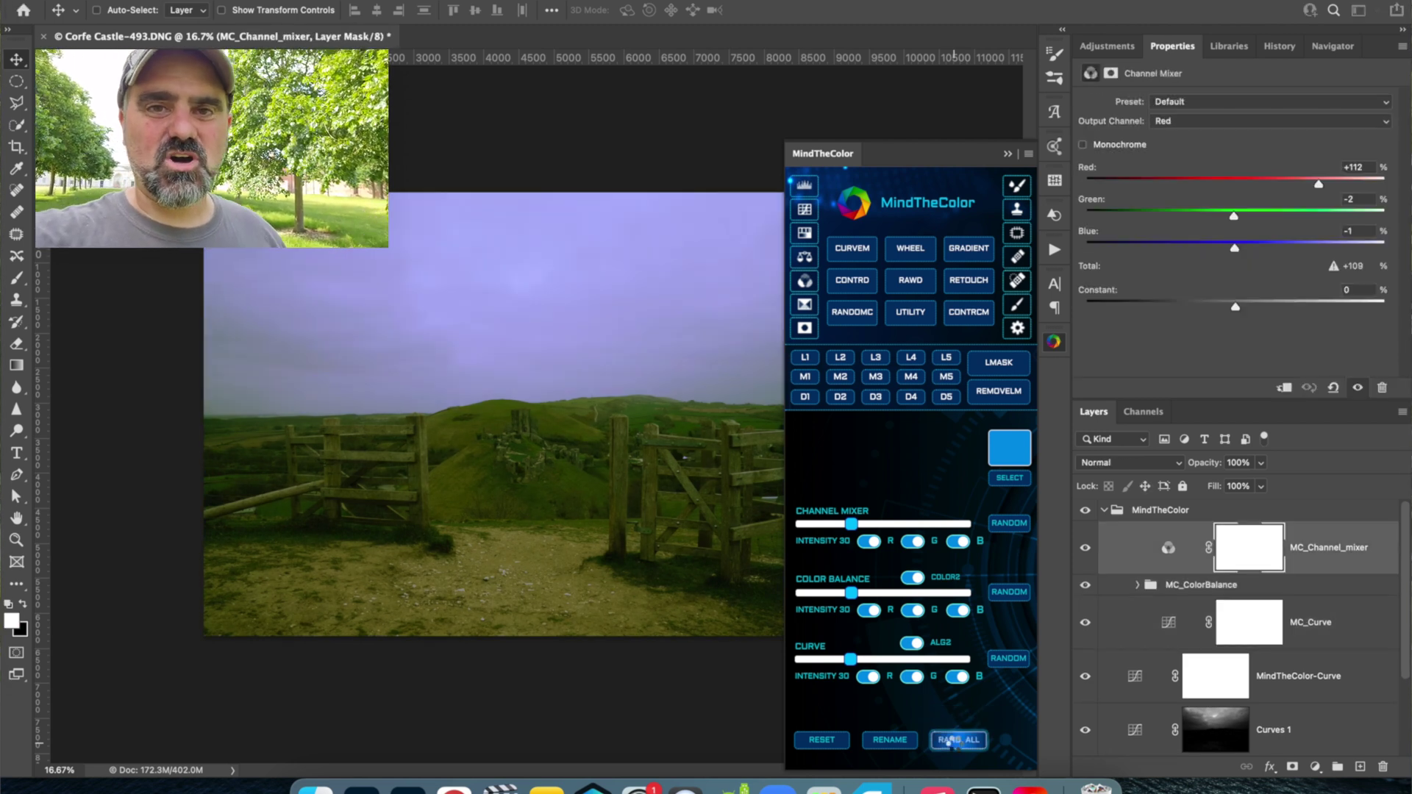
{"action": "left_click", "coordinate": [956, 740]}
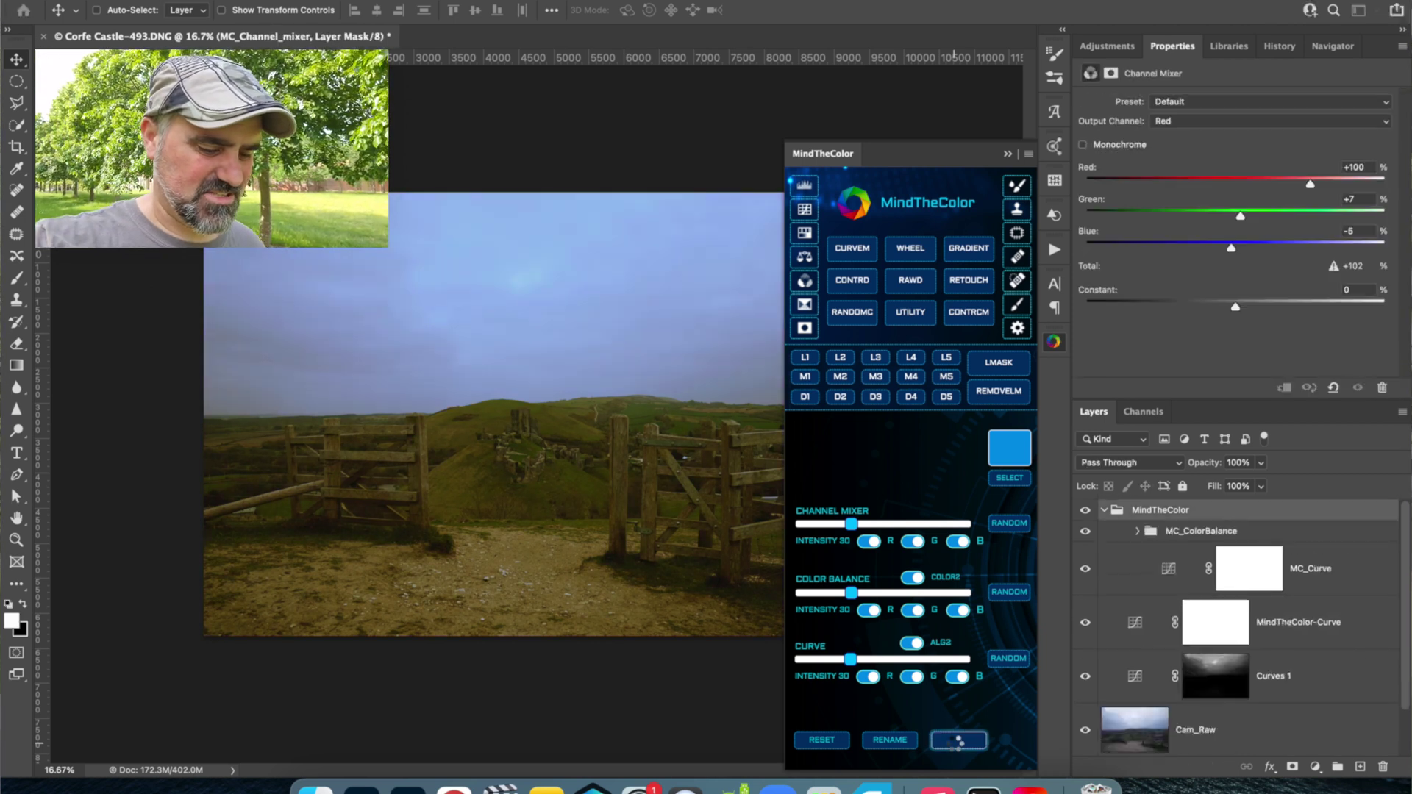
{"action": "left_click", "coordinate": [950, 740]}
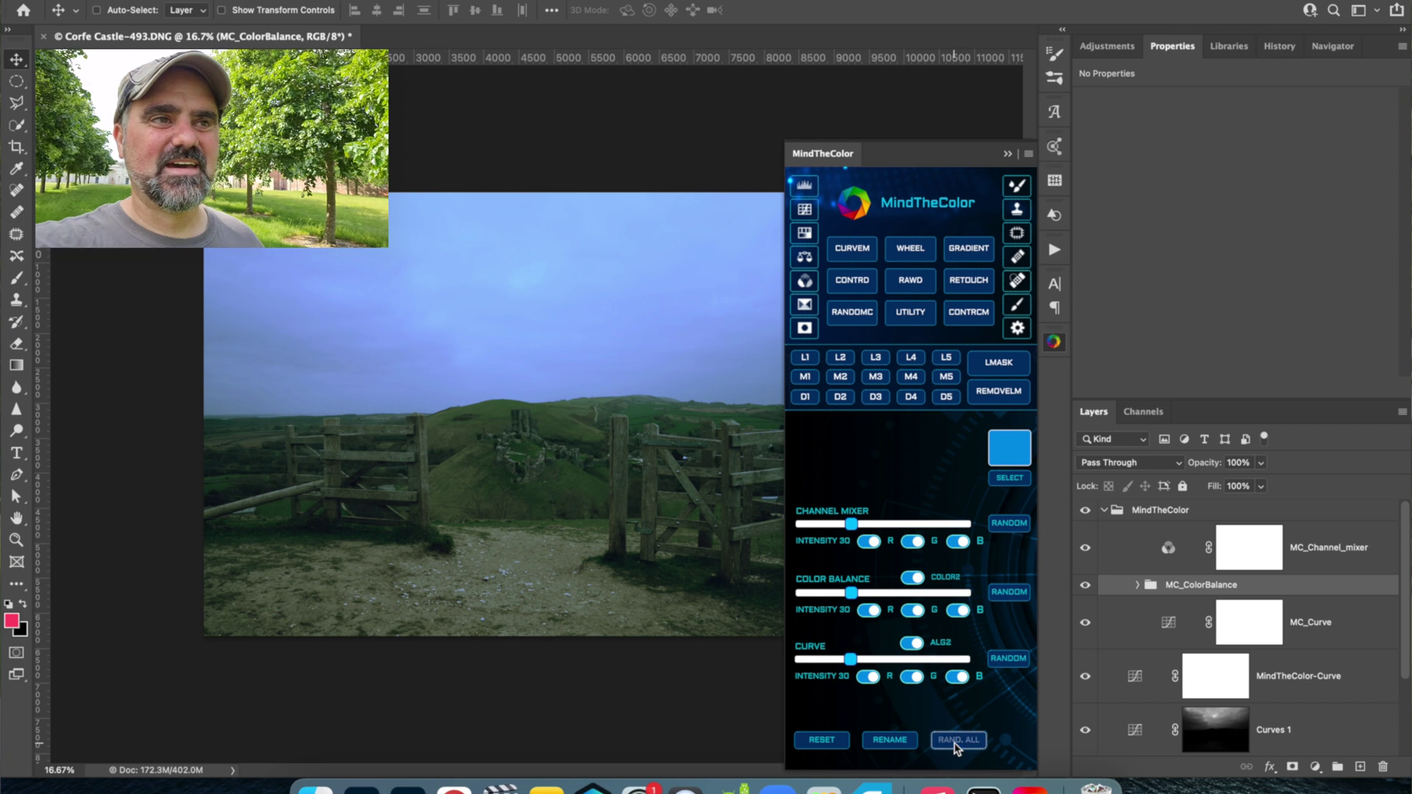
Step: Randomize all three color adjustments once more, and bend the Curves 1 layer's RGB curve downward to darken the masked sky
{"action": "left_click", "coordinate": [955, 740]}
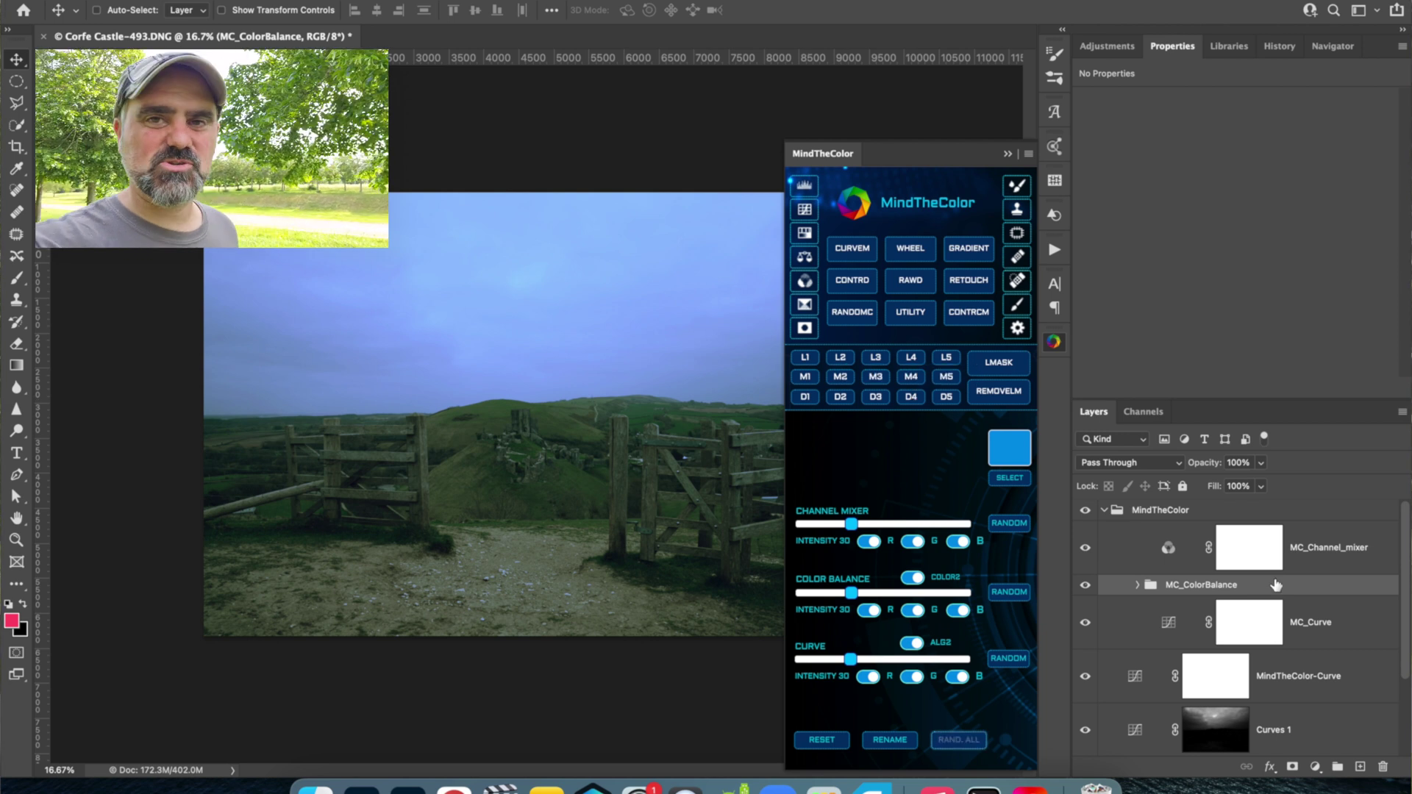
{"action": "scroll", "coordinate": [1139, 629], "scroll_direction": "down", "scroll_amount": 3}
{"action": "left_click", "coordinate": [1138, 627]}
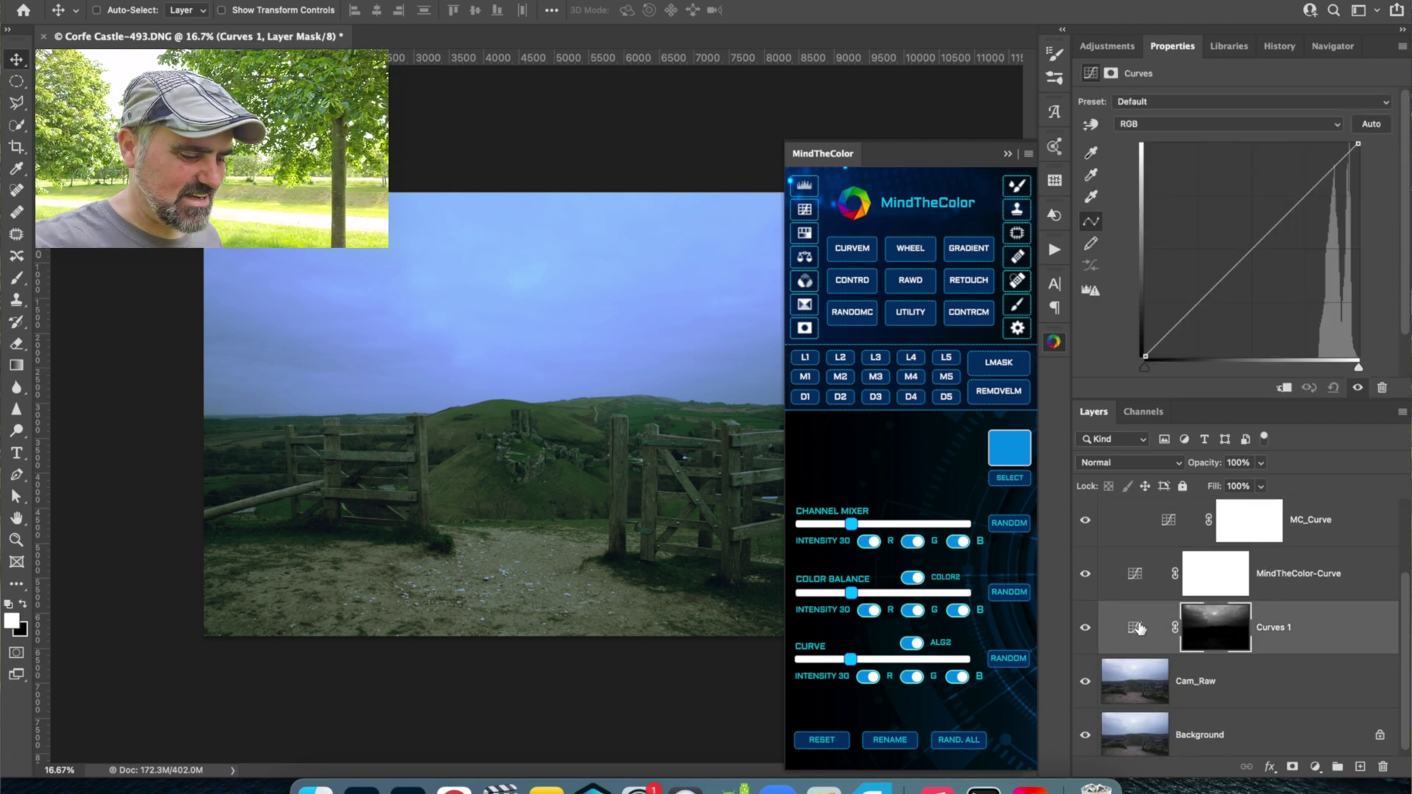
{"action": "left_click_drag", "start_coordinate": [1255, 247], "coordinate": [1275, 270]}
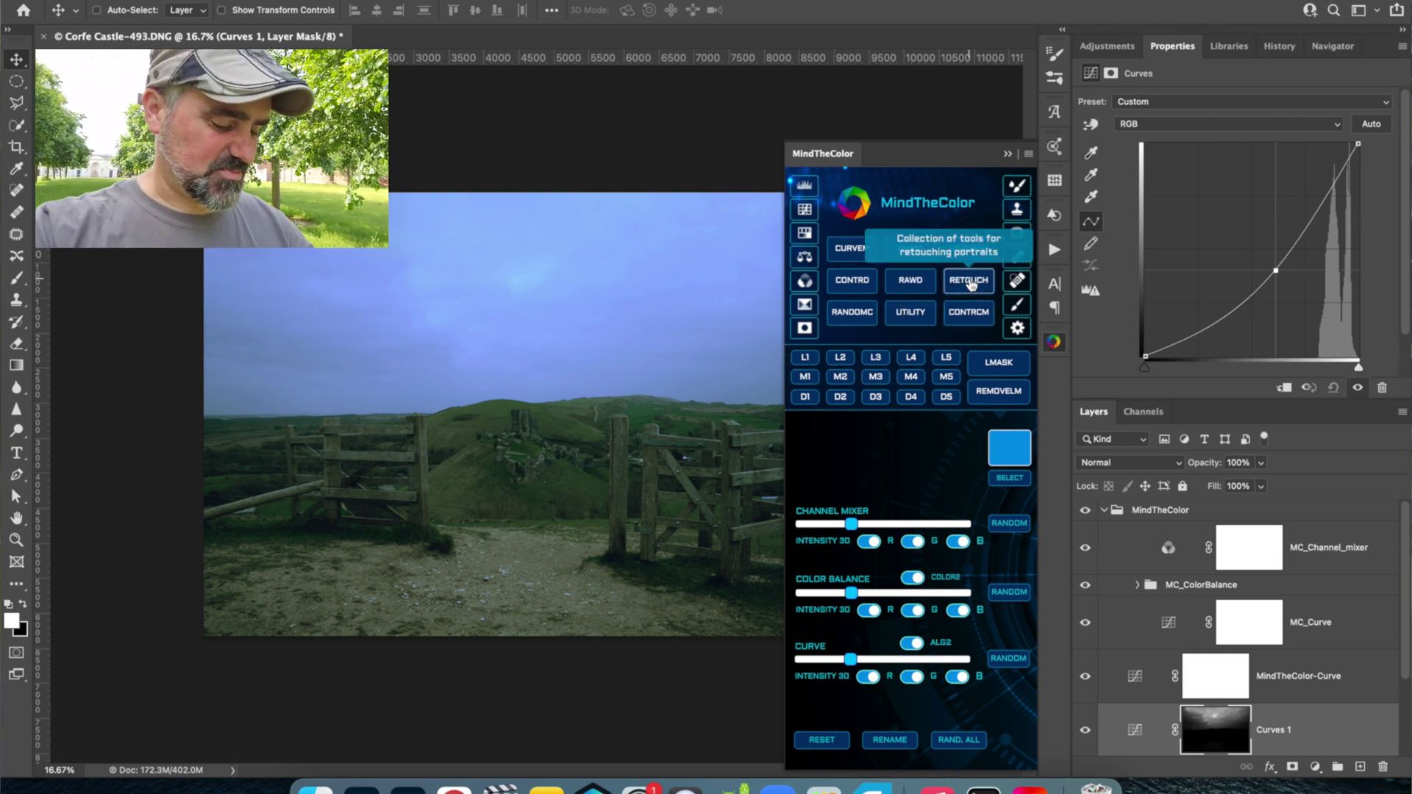
Step: From the retouch module, add a curves-based Dodge and Burn group directly above the Background layer and expand the group
{"action": "left_click", "coordinate": [970, 283]}
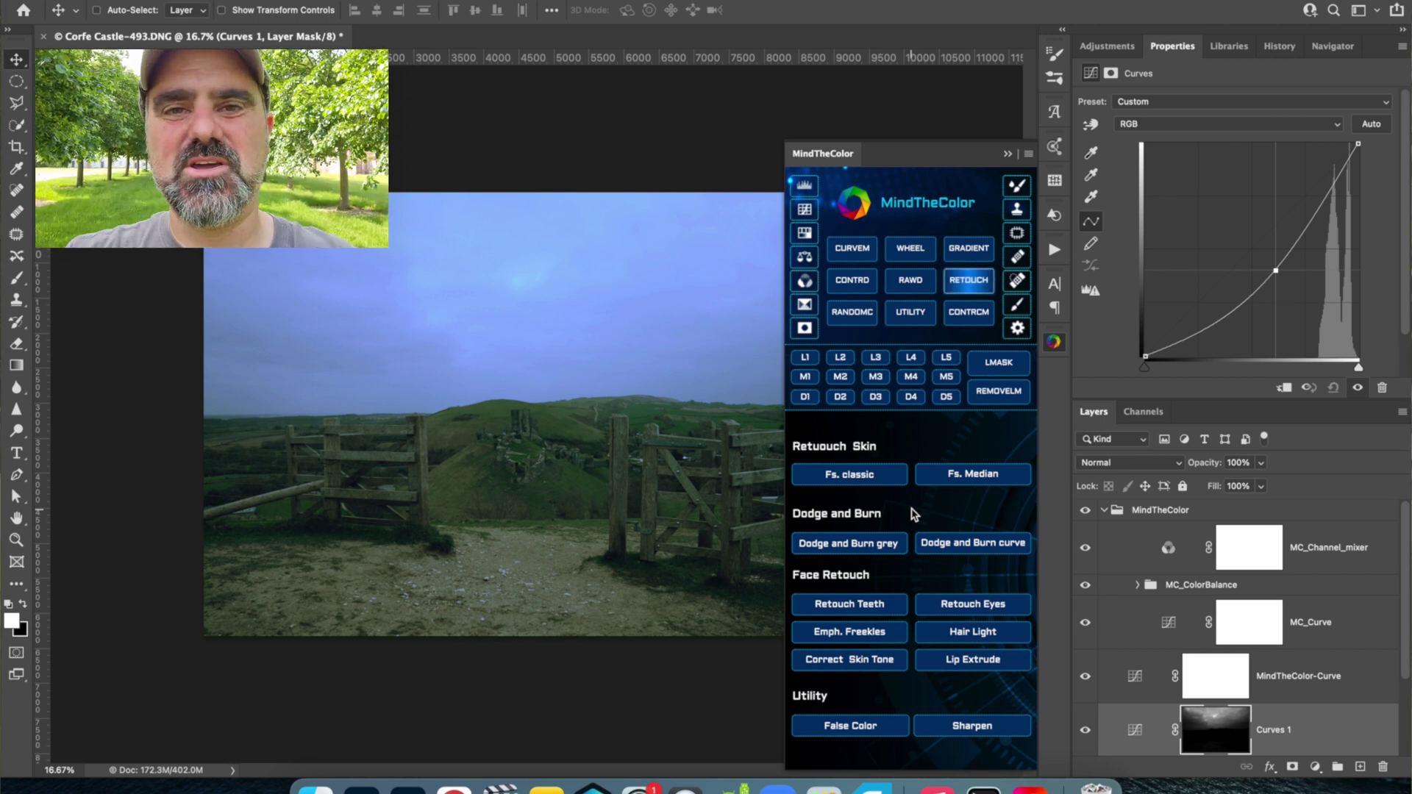
{"action": "scroll", "coordinate": [1150, 630], "scroll_direction": "down", "scroll_amount": 2}
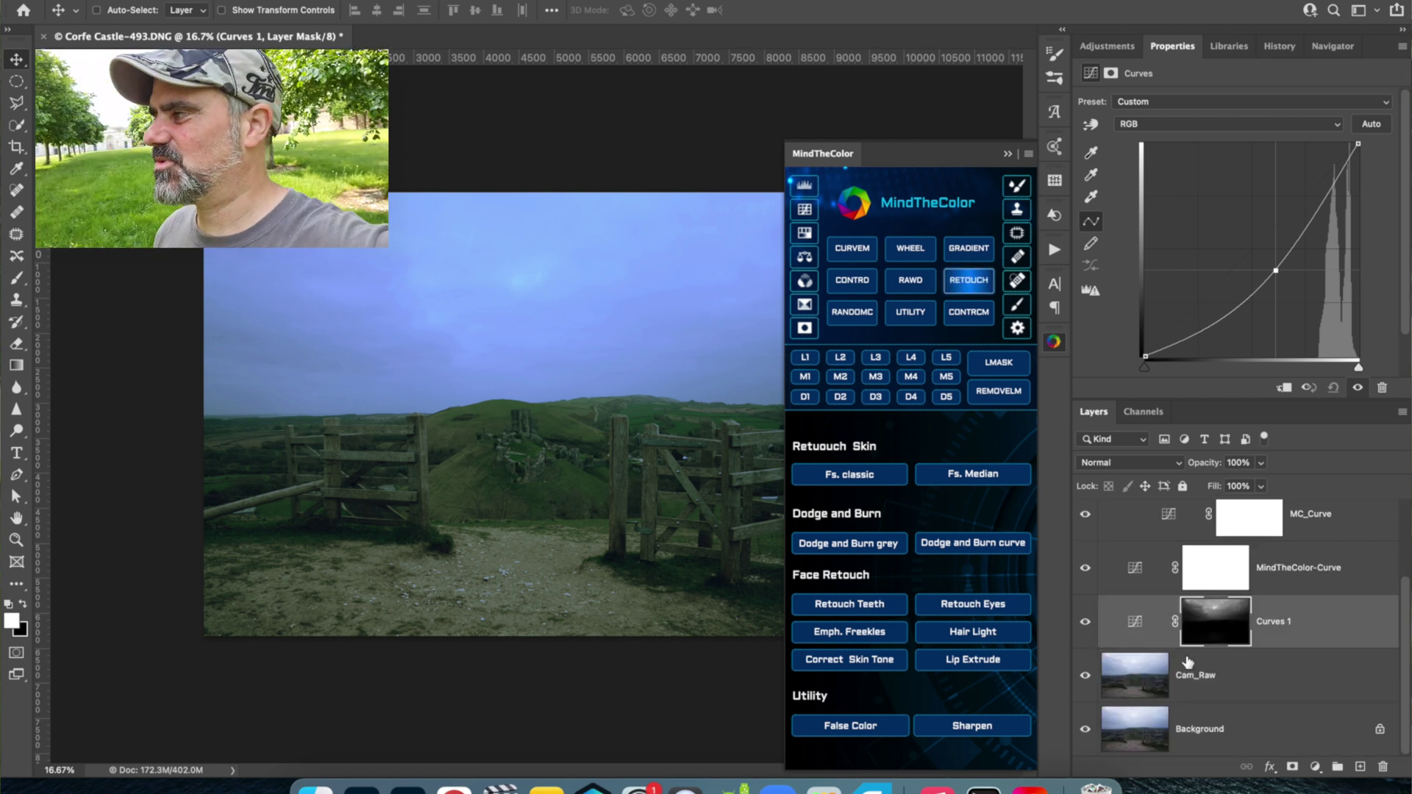
{"action": "left_click", "coordinate": [1262, 738]}
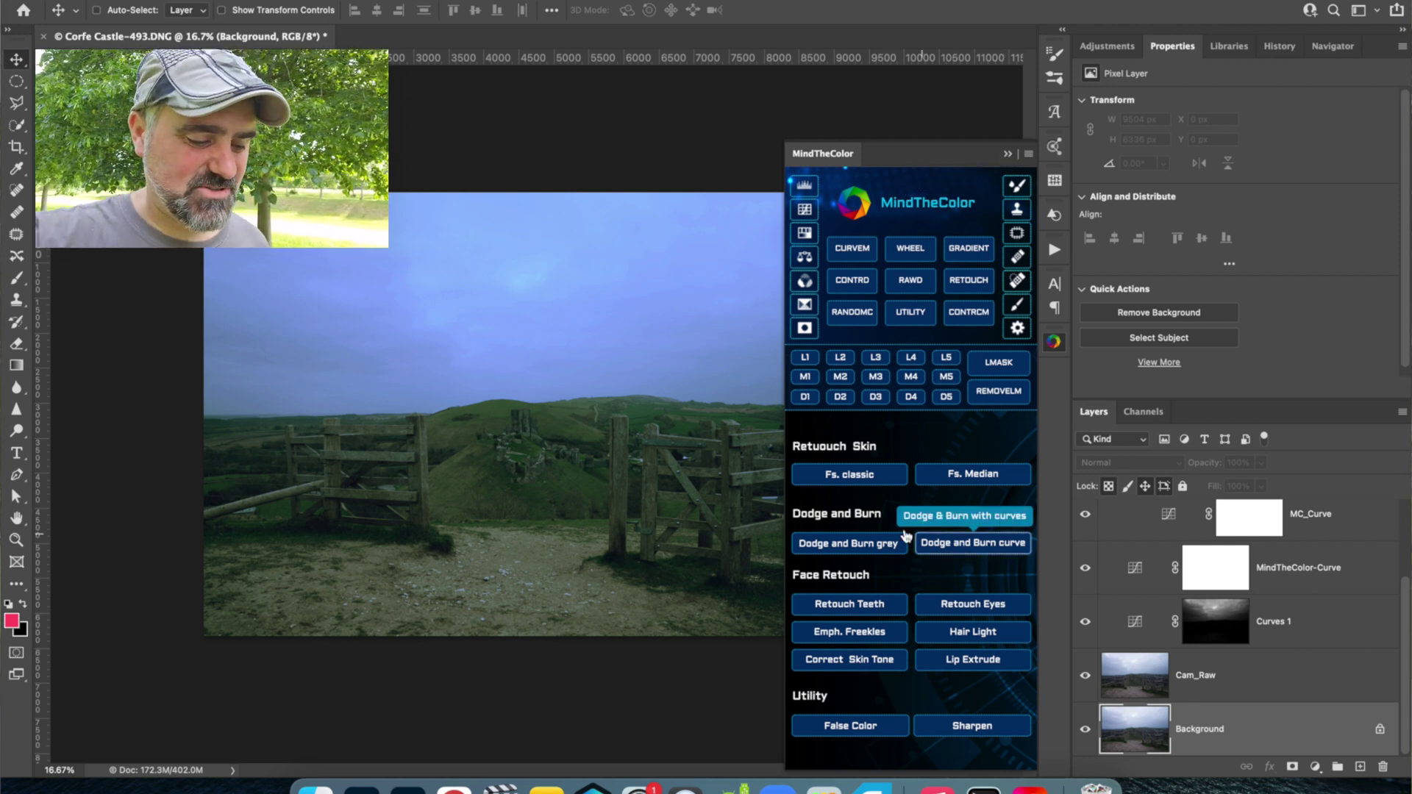
{"action": "left_click", "coordinate": [964, 544]}
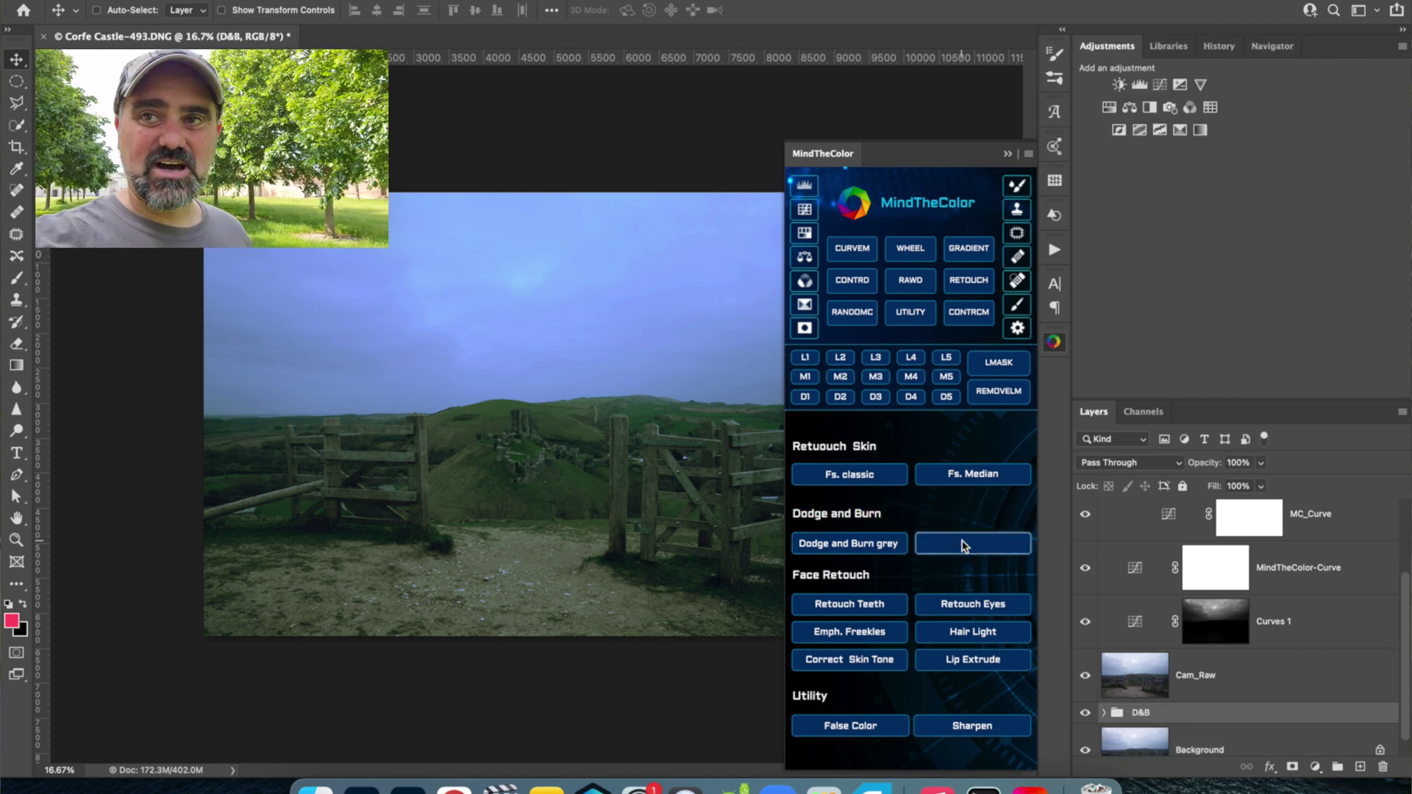
{"action": "left_click", "coordinate": [1104, 713]}
{"action": "scroll", "coordinate": [1173, 637], "scroll_direction": "down", "scroll_amount": 5}
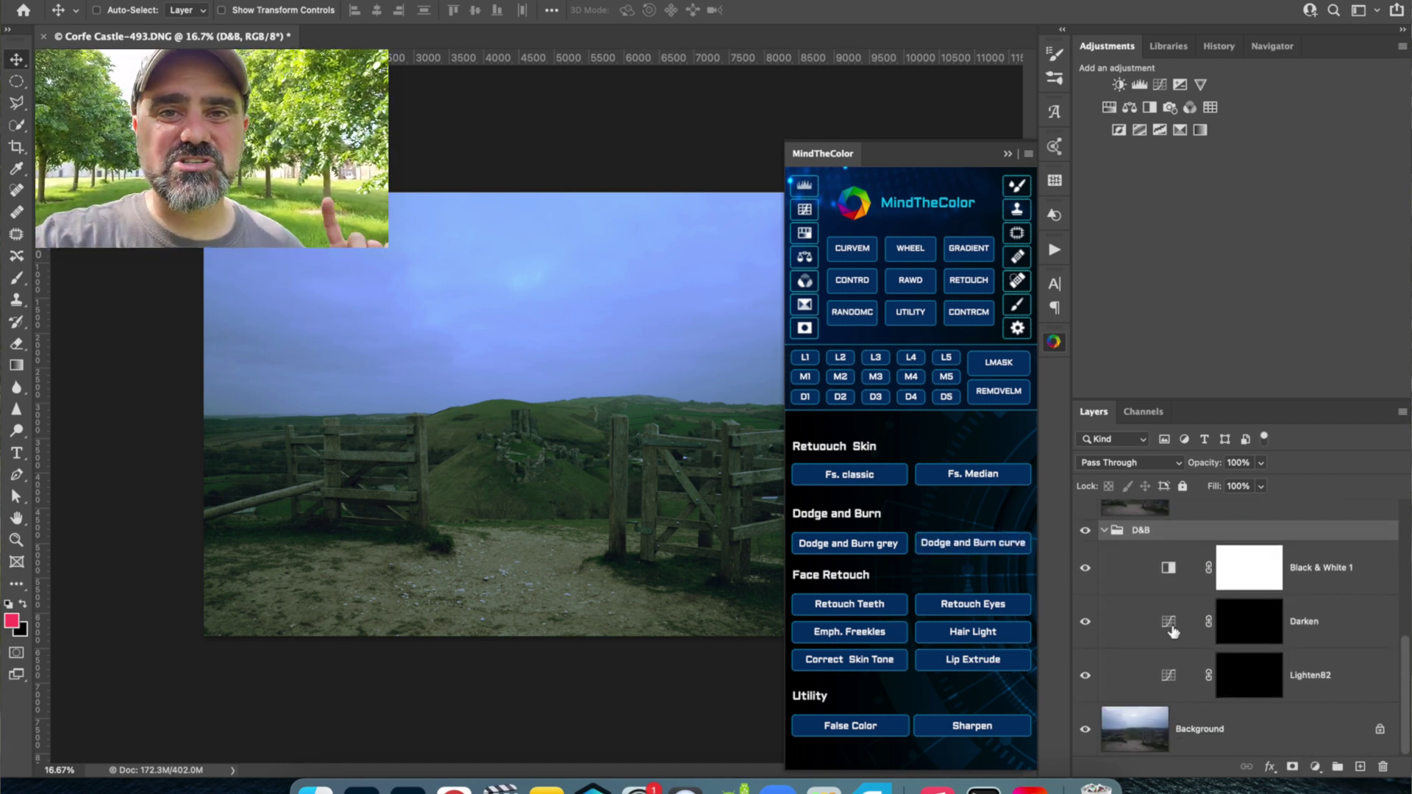